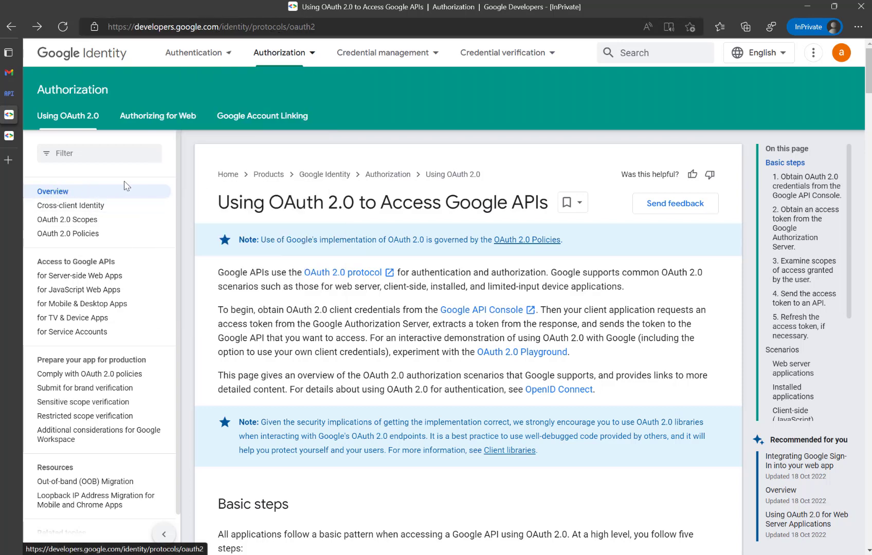
Read the OAuth 2.0 authorization docs, then go to AjDemoPowerAutomateProject's Cloud Credentials page.
{"action": "left_click", "coordinate": [283, 52]}
{"action": "scroll", "coordinate": [379, 327], "scroll_direction": "down", "scroll_amount": 20}
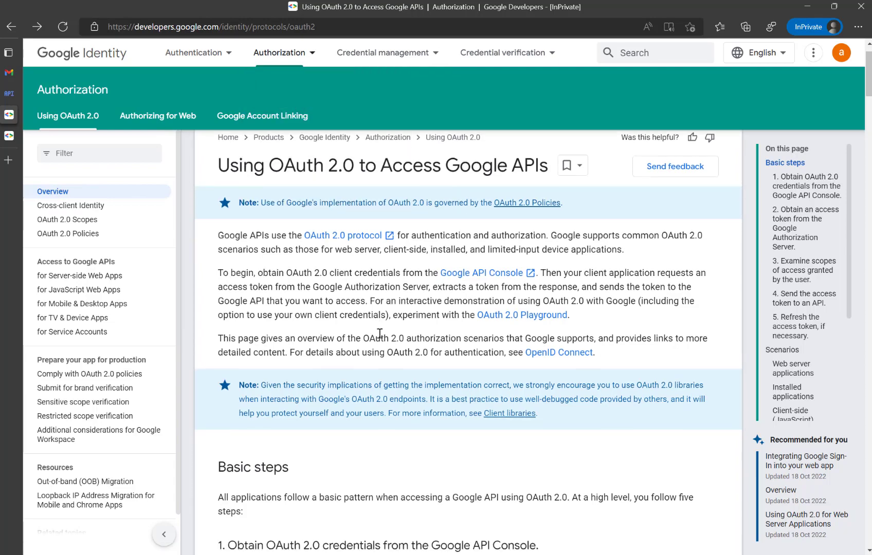
{"action": "scroll", "coordinate": [381, 331], "scroll_direction": "down", "scroll_amount": 10}
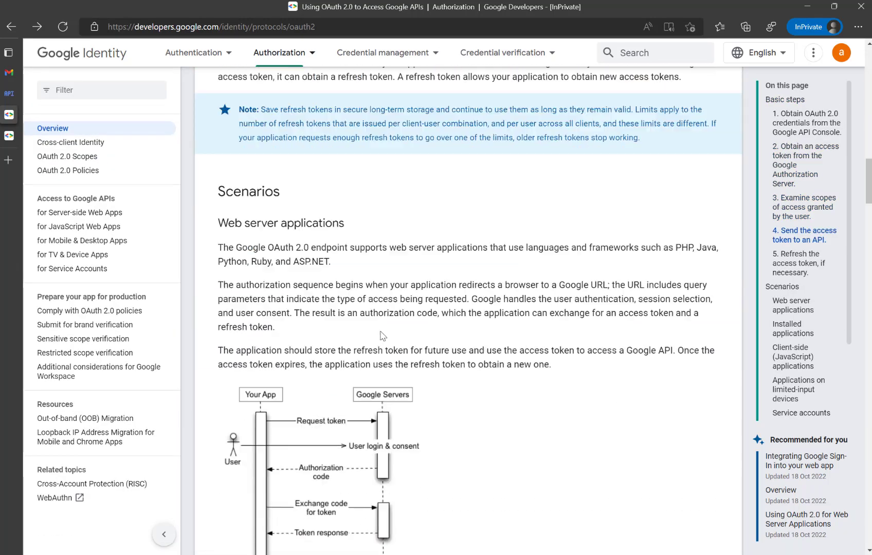
{"action": "scroll", "coordinate": [386, 331], "scroll_direction": "up", "scroll_amount": 1}
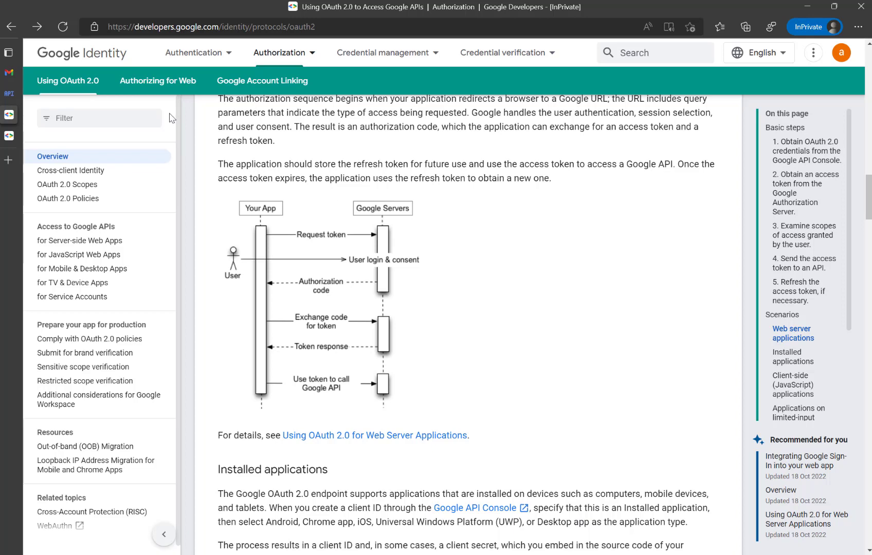
{"action": "left_click", "coordinate": [10, 137]}
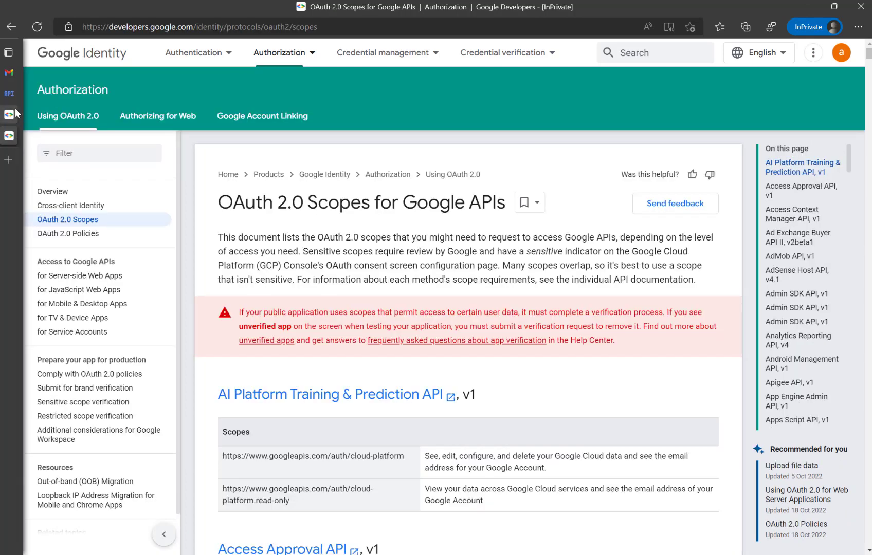
{"action": "left_click", "coordinate": [14, 94]}
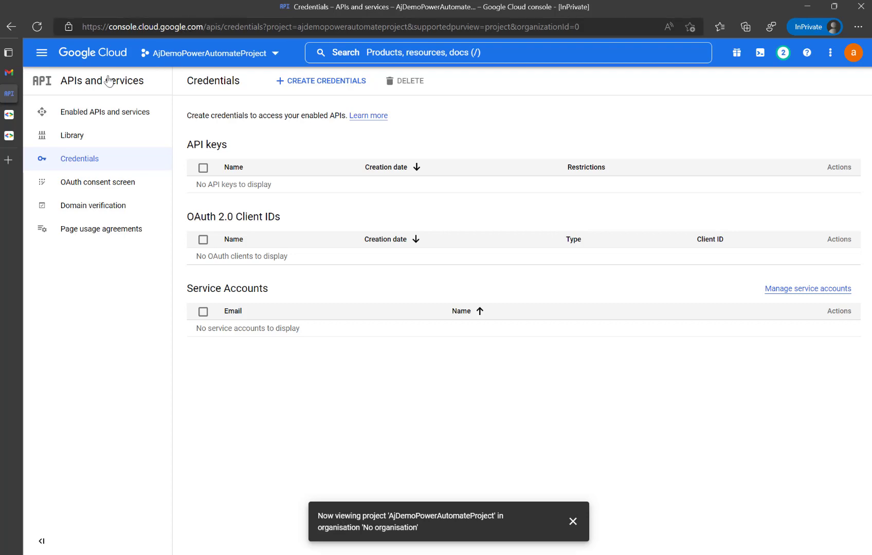
Create a new project named Demo-PowerAutomate-Google-API from the project selector.
{"action": "left_click", "coordinate": [275, 53]}
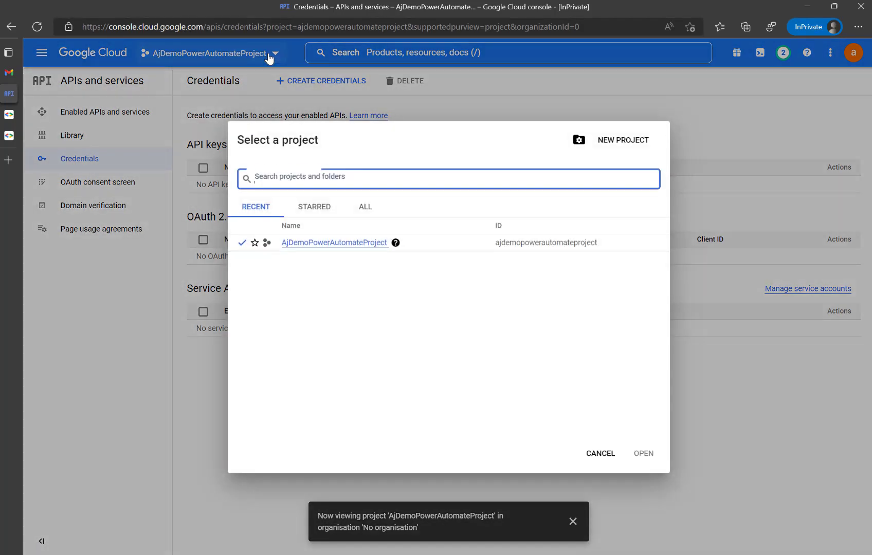
{"action": "left_click", "coordinate": [621, 148]}
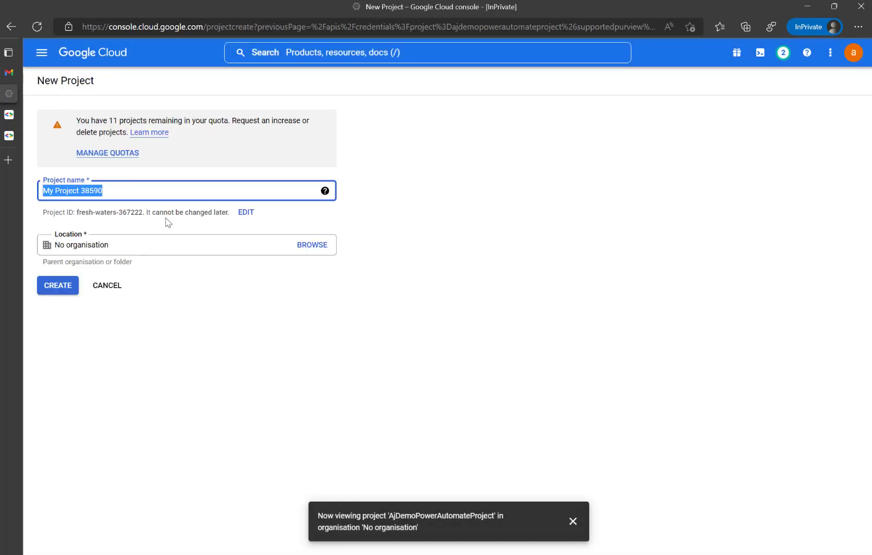
{"action": "type", "text": "A"}
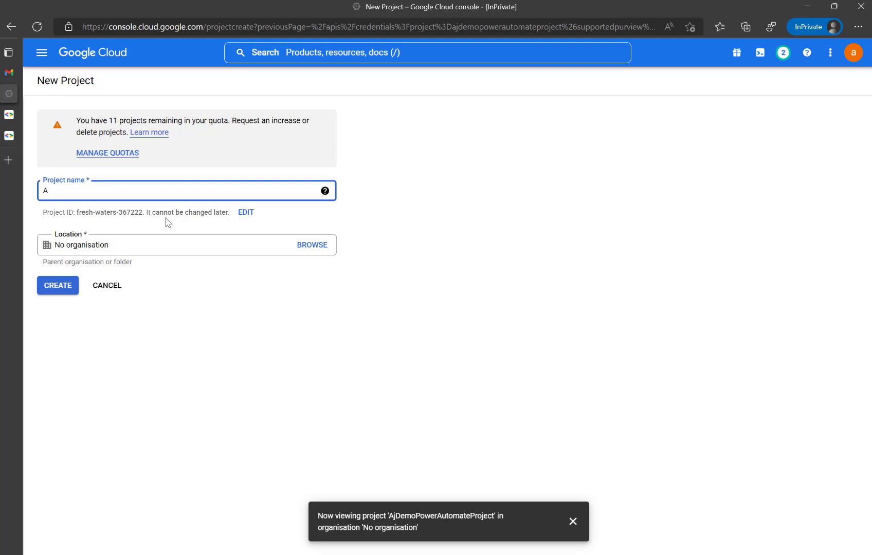
{"action": "key", "text": "BackSpace"}
{"action": "type", "text": "Demp"}
{"action": "key", "text": "BackSpace"}
{"action": "type", "text": "o-PowerAutomate"}
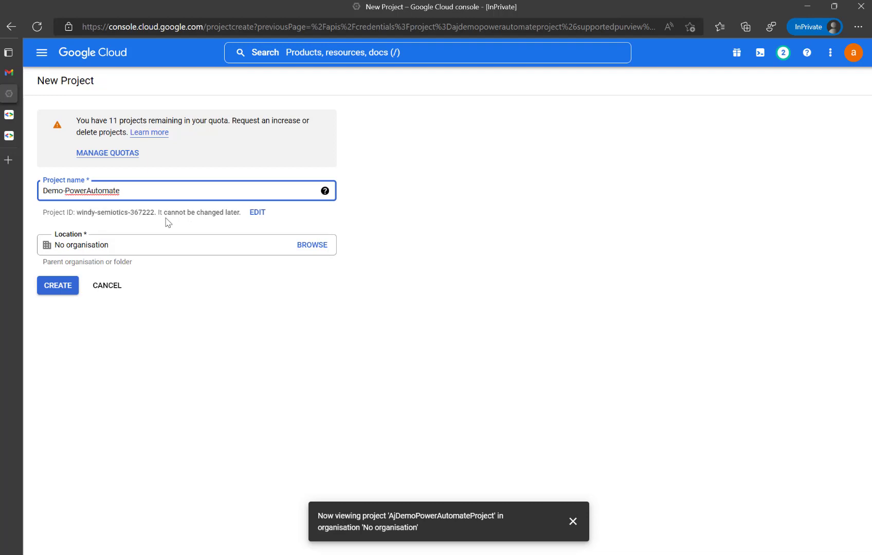
{"action": "type", "text": "-Goo"}
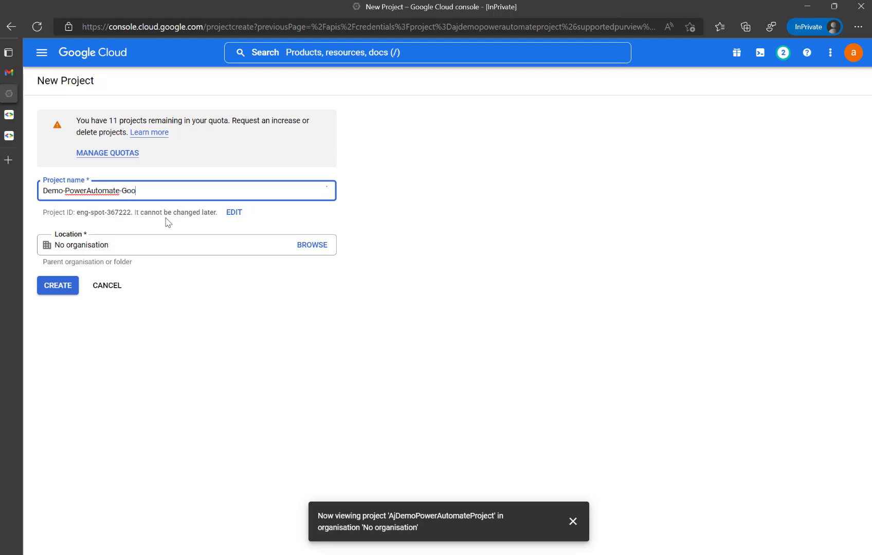
{"action": "type", "text": "gle-API"}
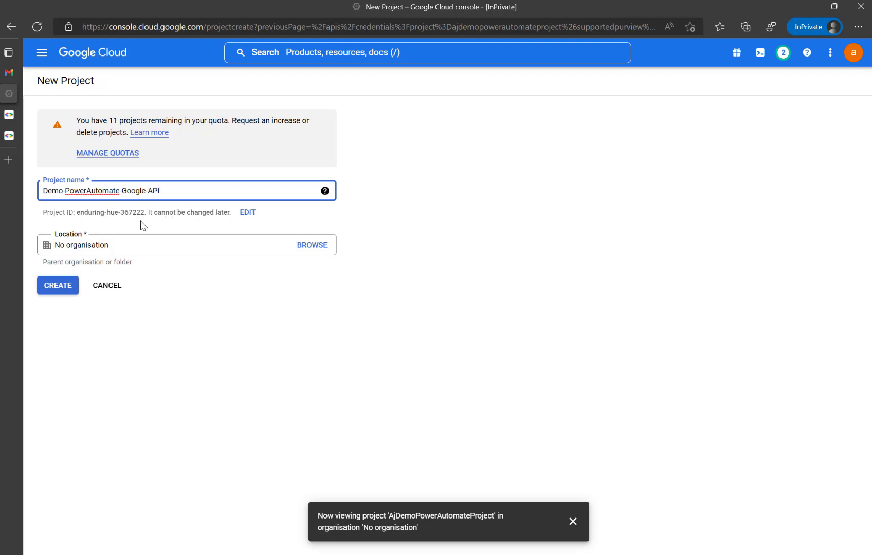
{"action": "left_click", "coordinate": [67, 291]}
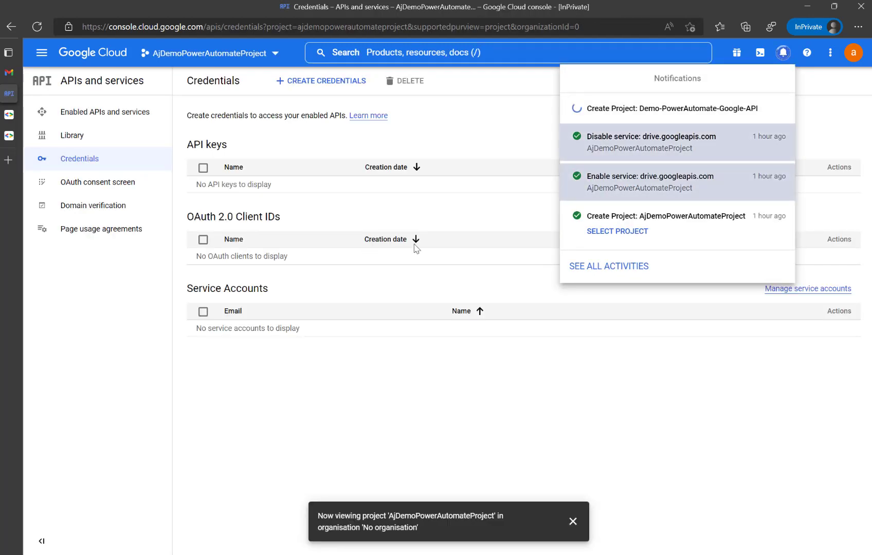
Dismiss notifications and list credential types from Credentials' + CREATE CREDENTIALS.
{"action": "left_click", "coordinate": [380, 402]}
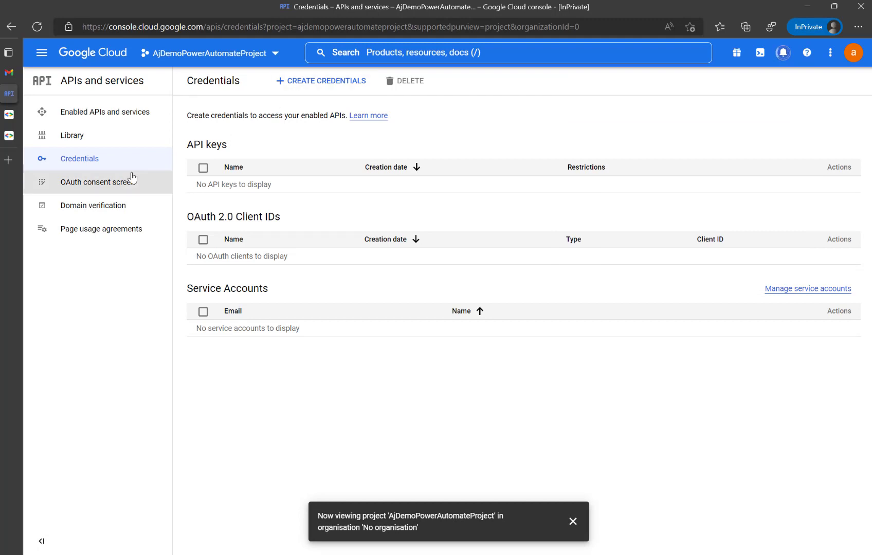
{"action": "left_click", "coordinate": [79, 158]}
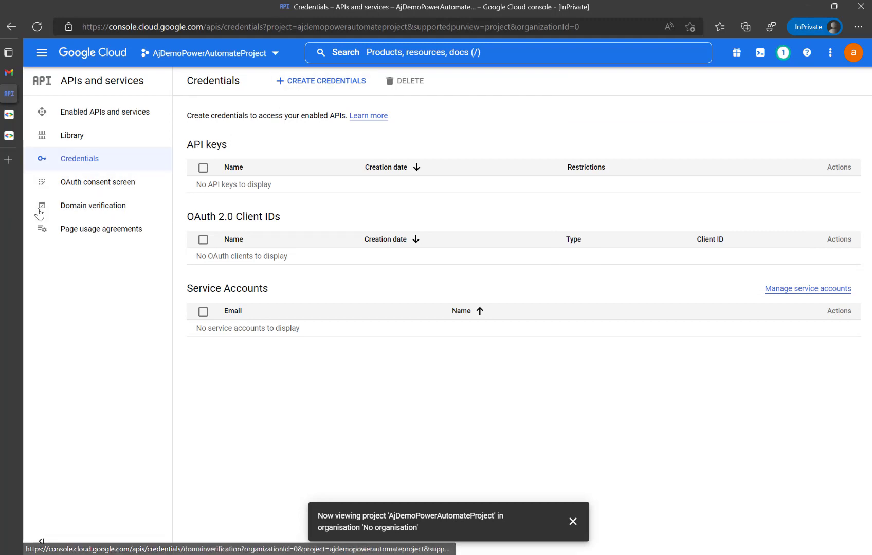
{"action": "left_click", "coordinate": [297, 87]}
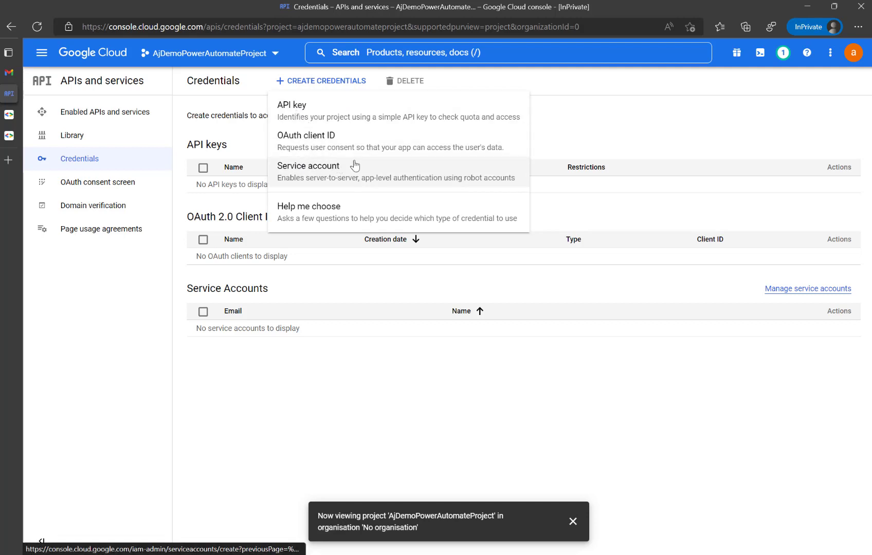
Start an OAuth client ID of type Web application named 'PowerAutomate HTTP Google API'.
{"action": "left_click", "coordinate": [309, 149]}
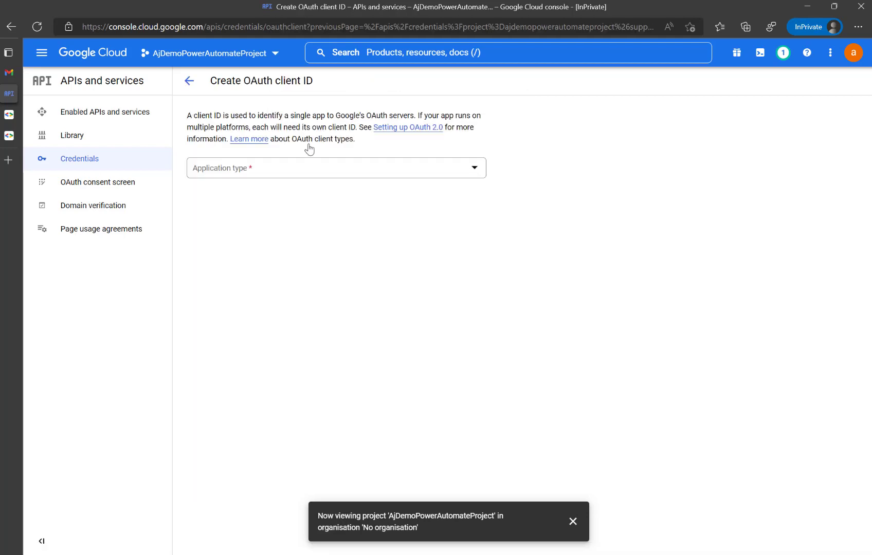
{"action": "left_click", "coordinate": [455, 170]}
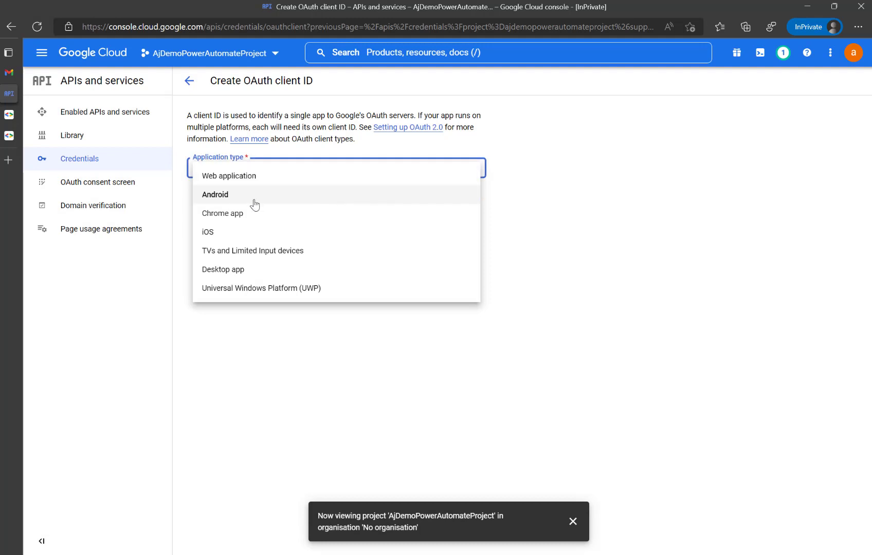
{"action": "left_click", "coordinate": [236, 183]}
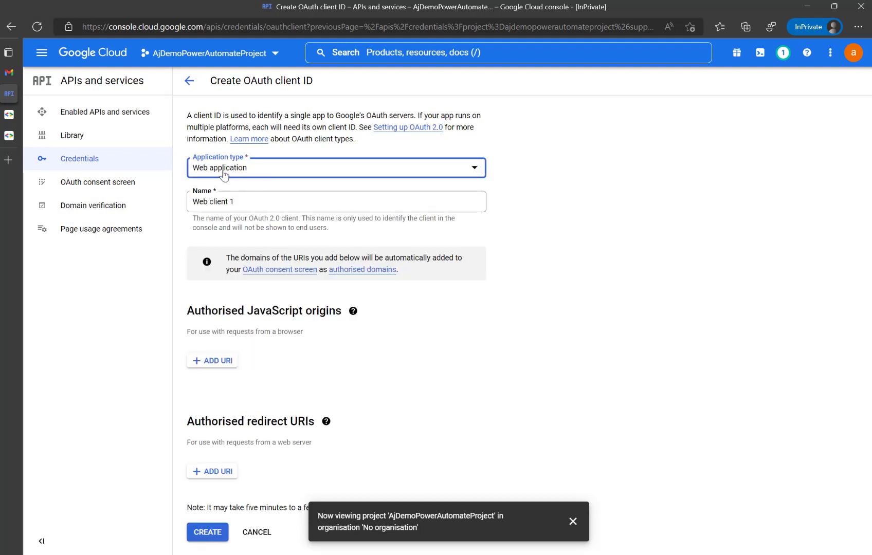
{"action": "left_click_drag", "start_coordinate": [243, 200], "coordinate": [88, 212]}
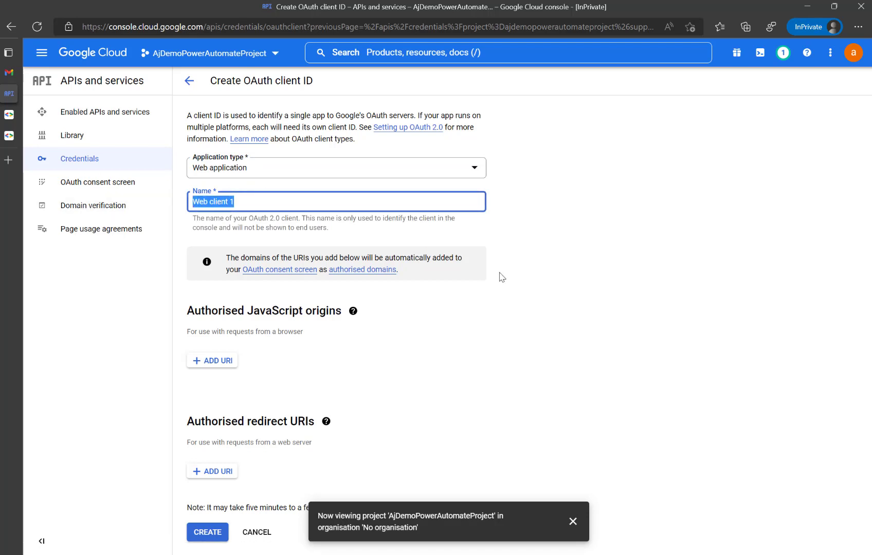
{"action": "type", "text": "PowerAutomate"}
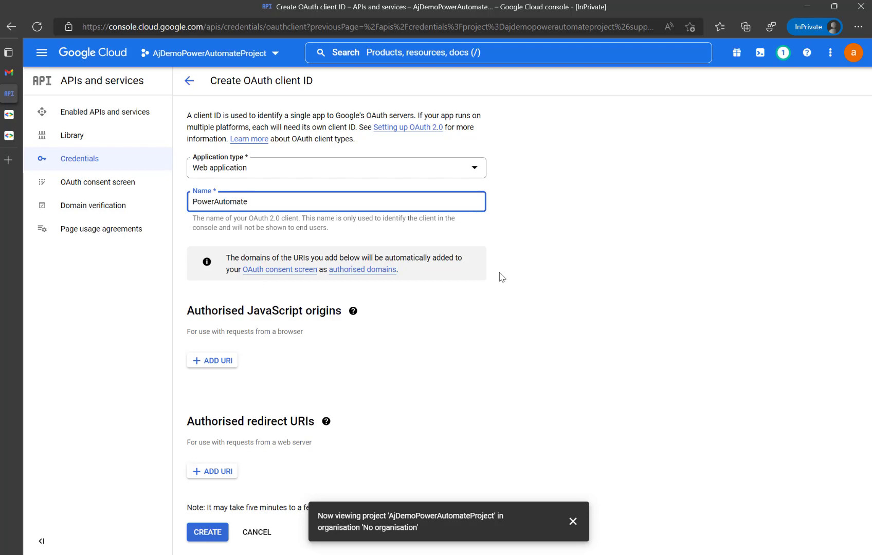
{"action": "type", "text": " HTTP Google API"}
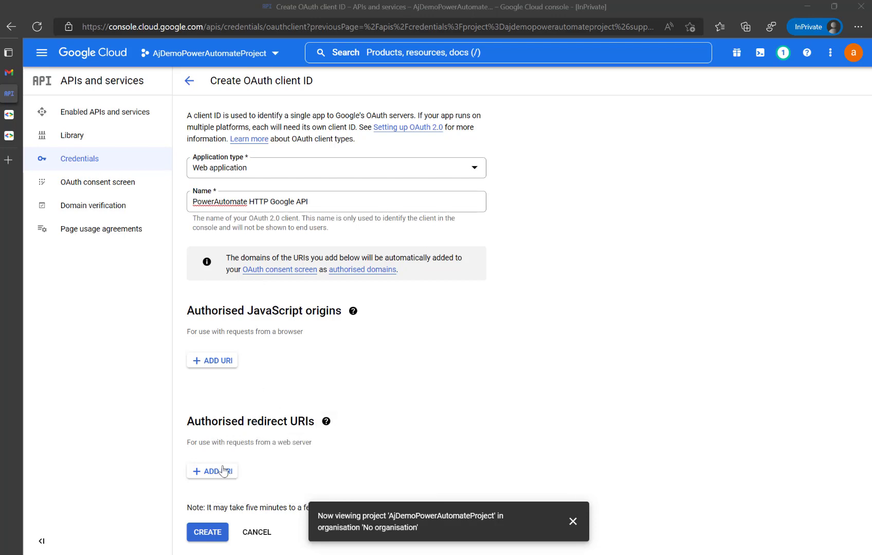
{"action": "left_click", "coordinate": [222, 472]}
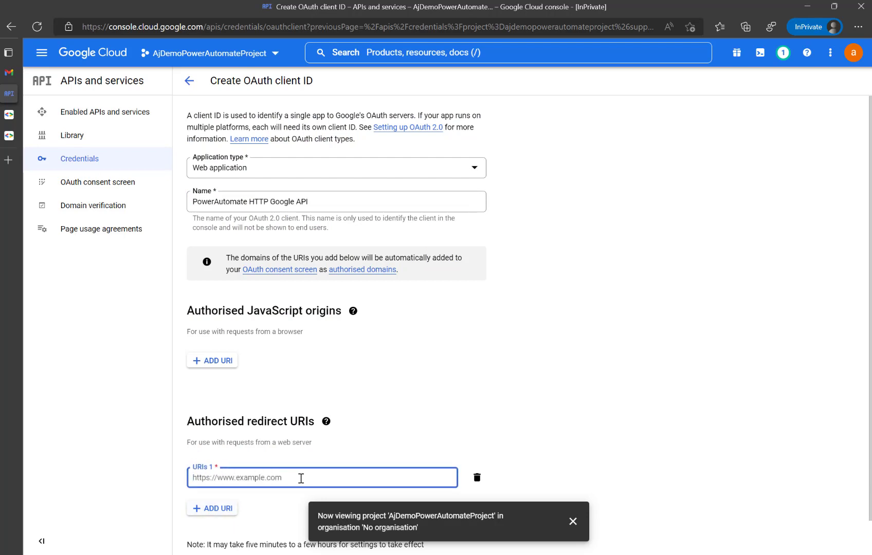
{"action": "type", "text": "https://global.consent.azure-apim.net/redirect"}
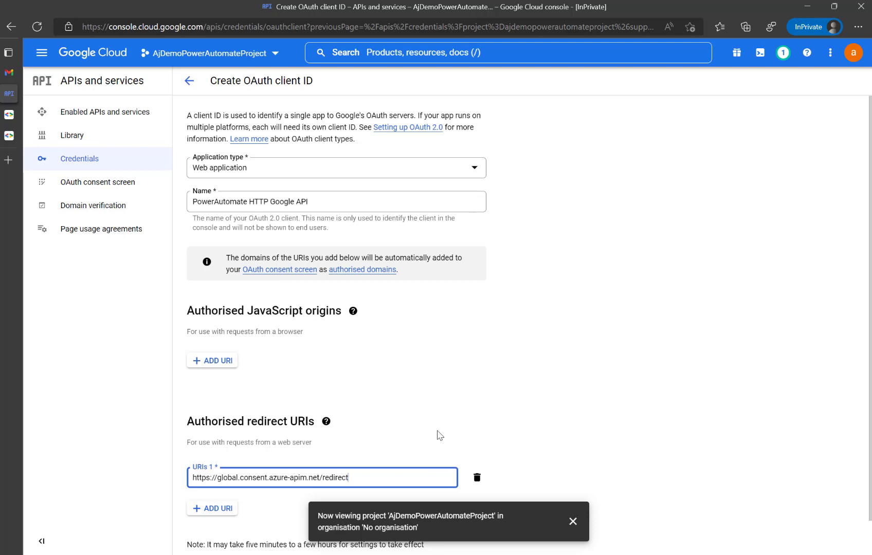
{"action": "left_click", "coordinate": [532, 414]}
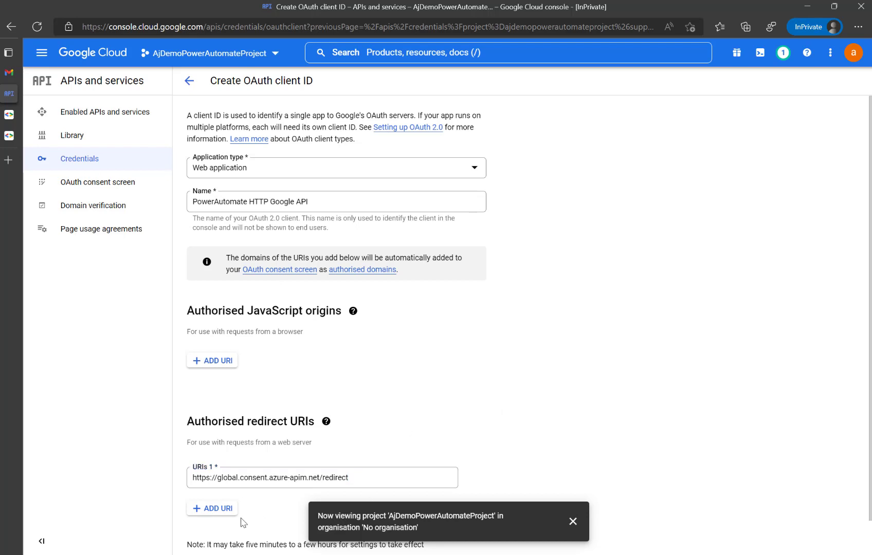
{"action": "left_click", "coordinate": [572, 522]}
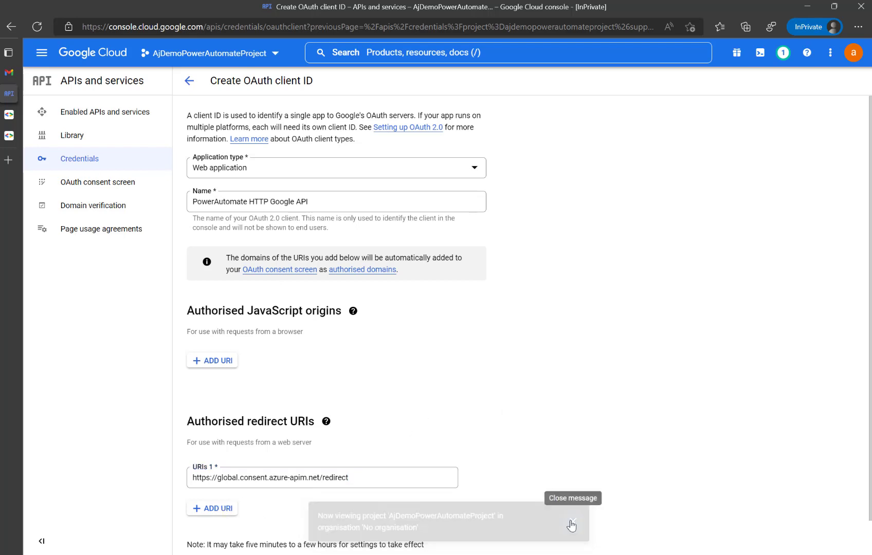
{"action": "scroll", "coordinate": [466, 419], "scroll_direction": "down", "scroll_amount": 2}
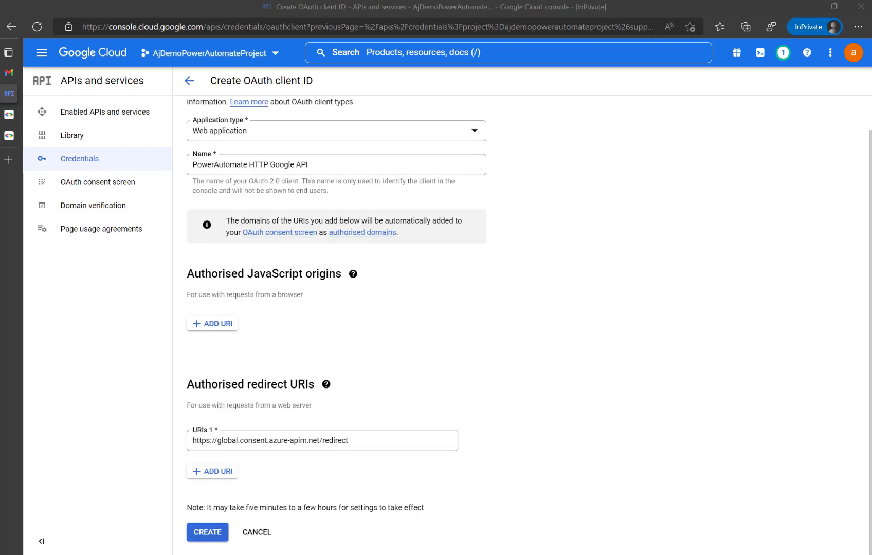
{"action": "left_click", "coordinate": [206, 533]}
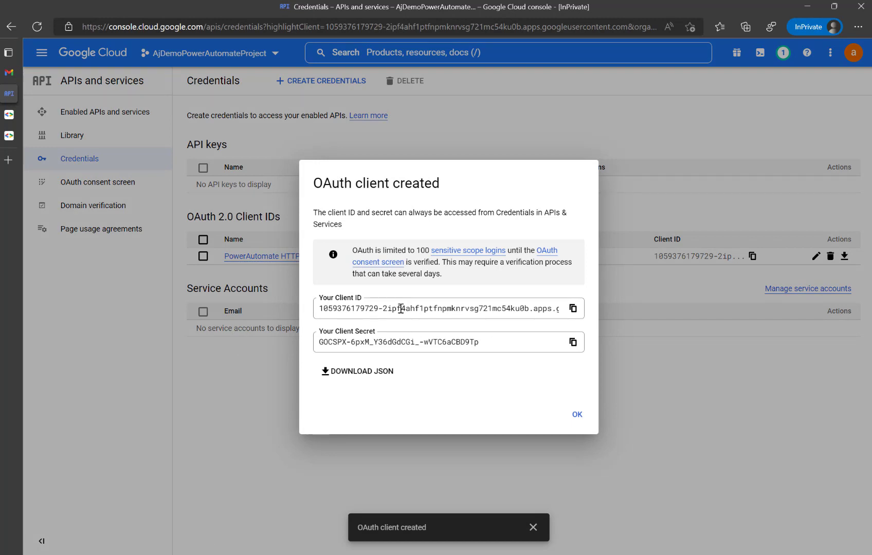
Copy the new client ID and client secret into Notepad, then close the confirmation.
{"action": "left_click", "coordinate": [571, 308]}
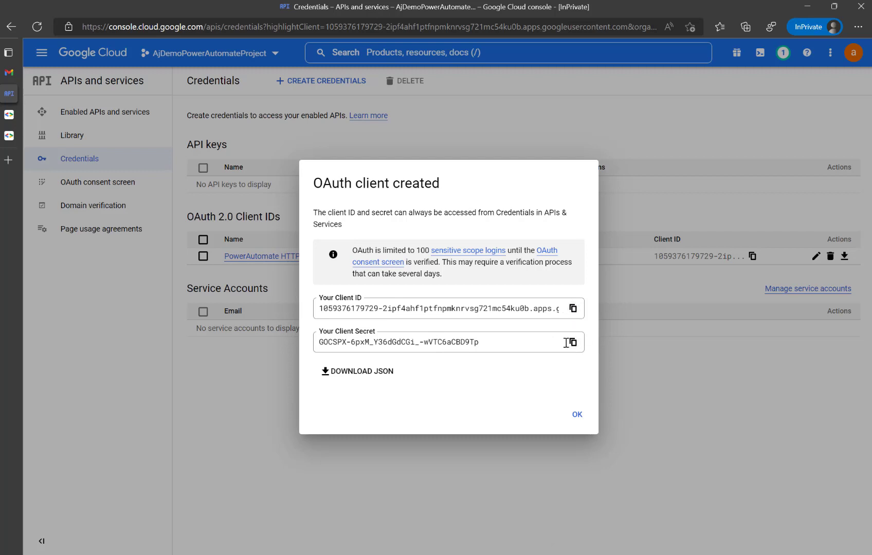
{"action": "key", "text": "super+r"}
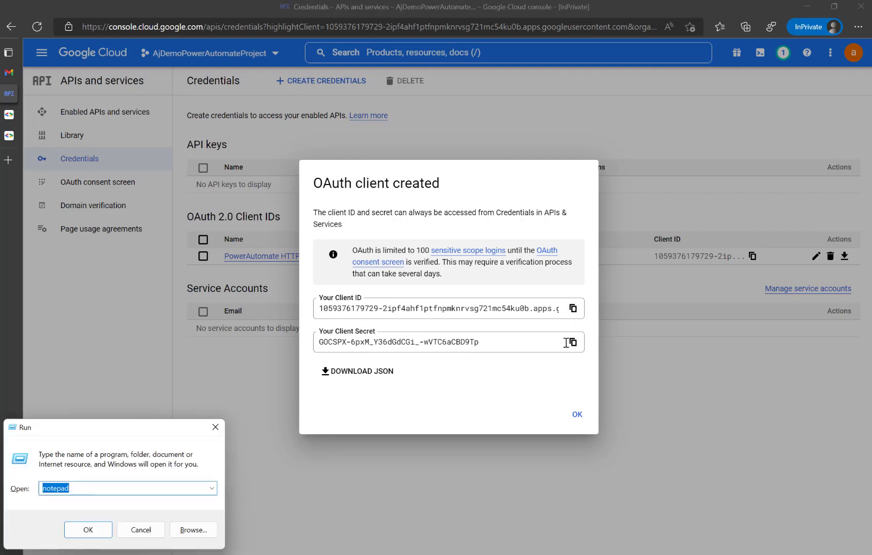
{"action": "key", "text": "Return"}
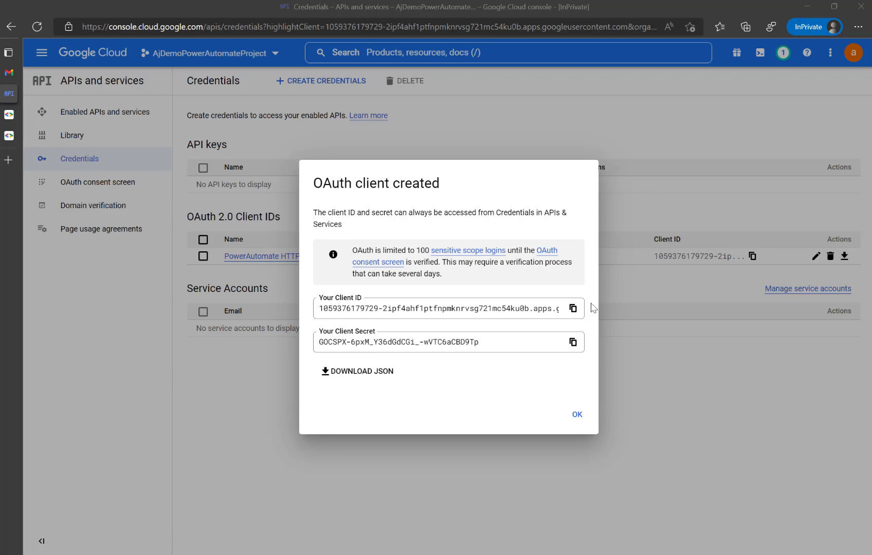
{"action": "left_click", "coordinate": [574, 347]}
{"action": "left_click", "coordinate": [575, 417]}
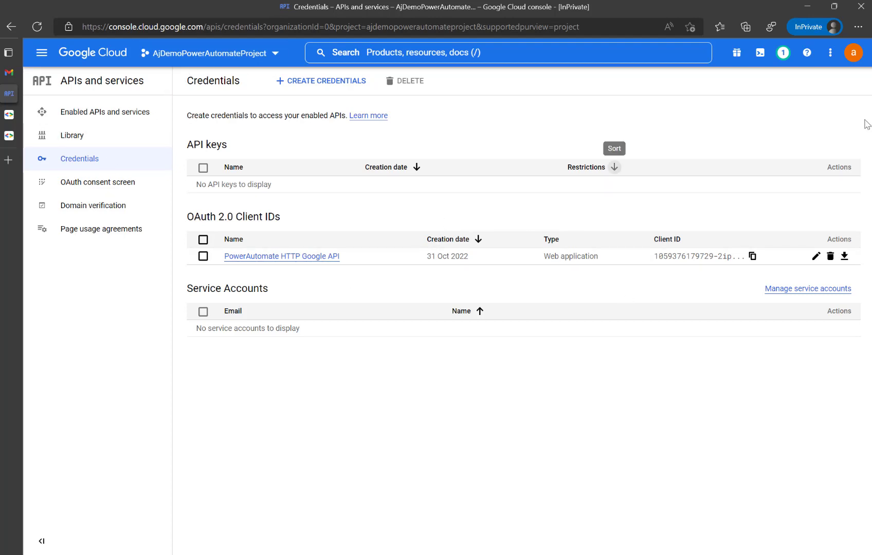
Edit the PAGoogleDrive consent screen app, checking its name and azure-apim.net authorised domain.
{"action": "left_click", "coordinate": [98, 182]}
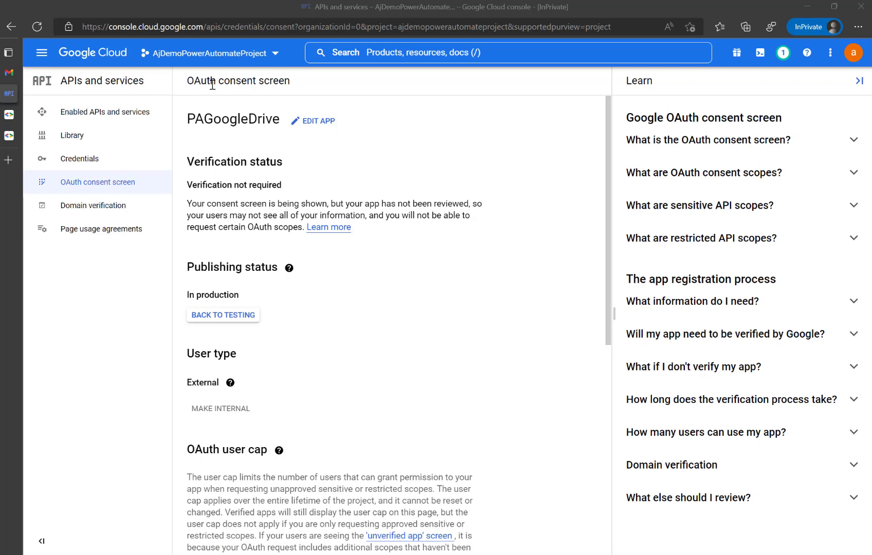
{"action": "left_click", "coordinate": [317, 121]}
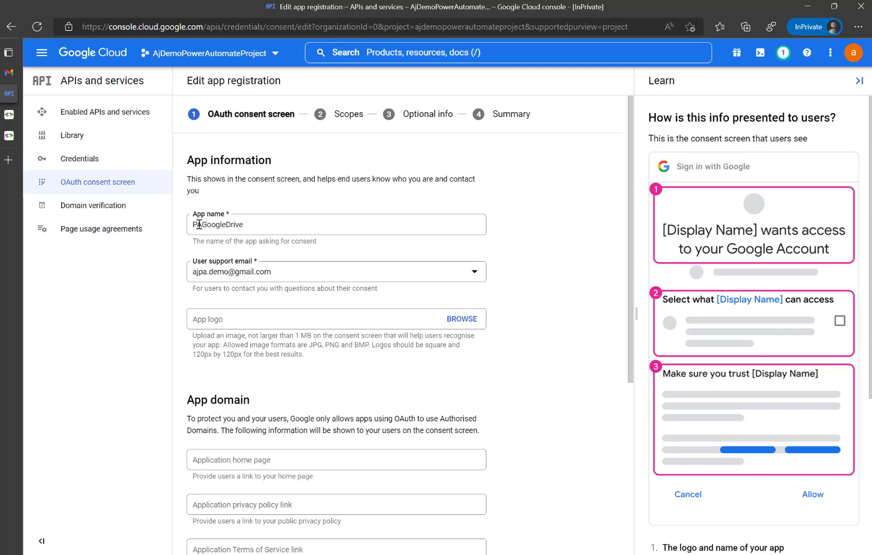
{"action": "left_click", "coordinate": [252, 225]}
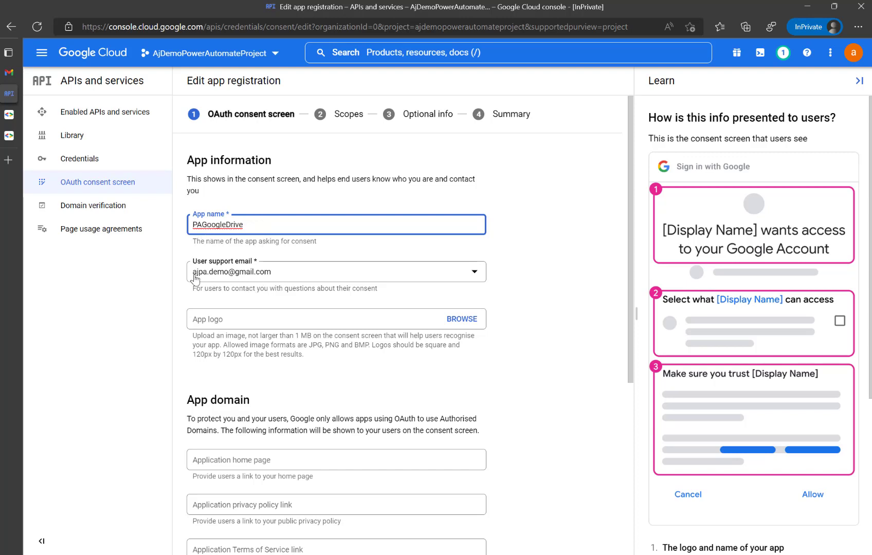
{"action": "scroll", "coordinate": [344, 347], "scroll_direction": "down", "scroll_amount": 5}
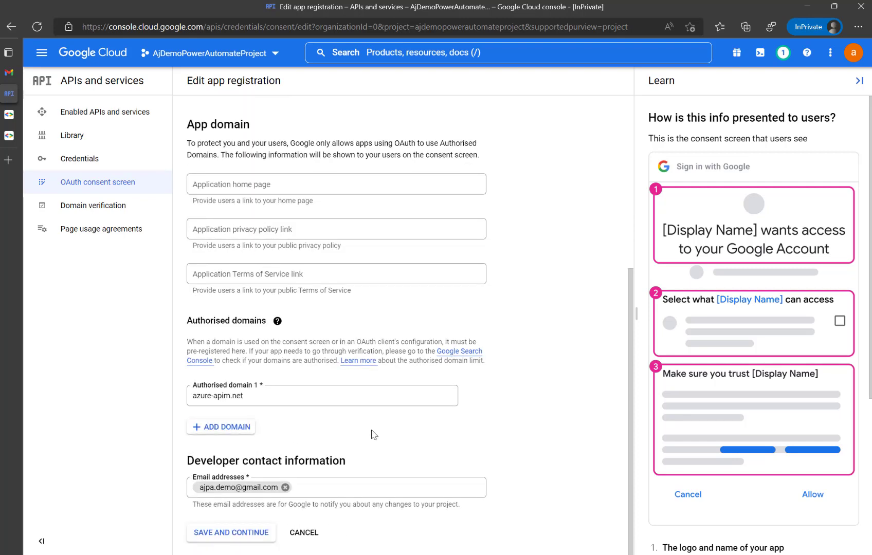
{"action": "left_click", "coordinate": [252, 534]}
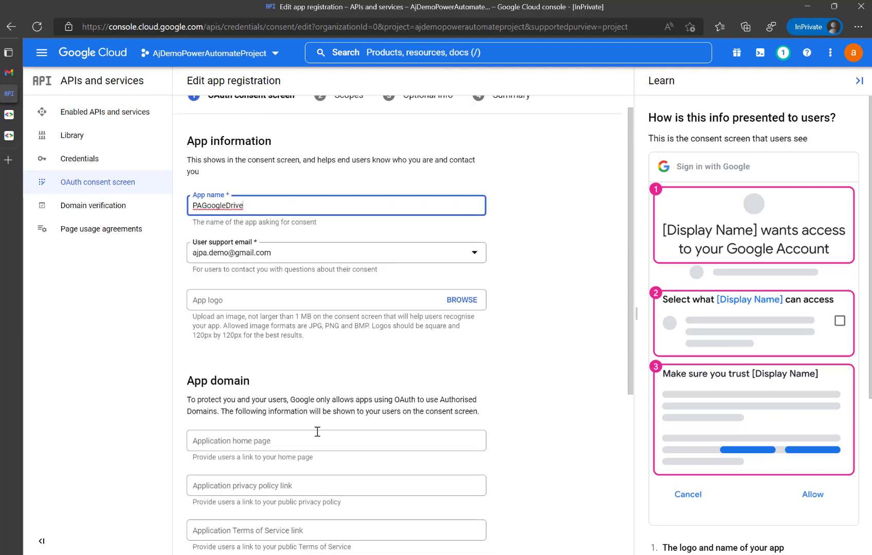
{"action": "scroll", "coordinate": [317, 432], "scroll_direction": "down", "scroll_amount": 5}
Save App information, skip Scopes and Optional info without additions, and review the Summary.
{"action": "left_click", "coordinate": [239, 534]}
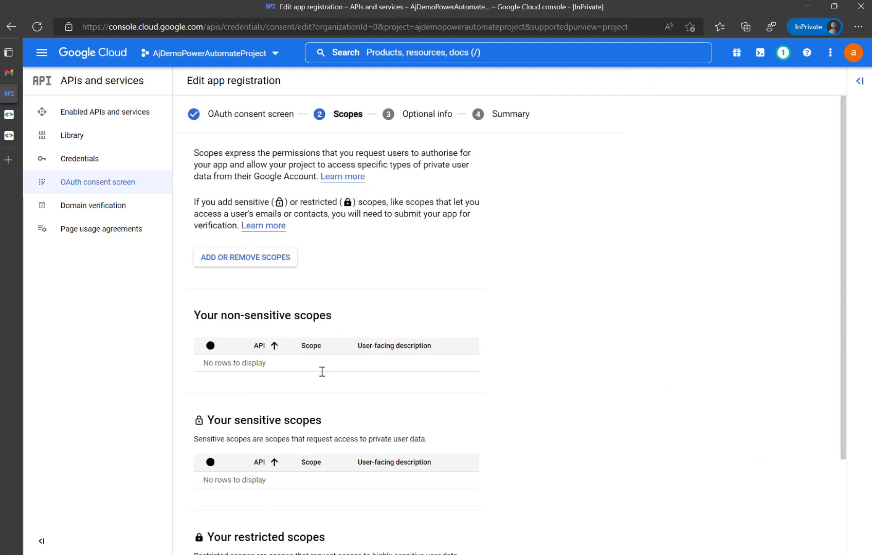
{"action": "scroll", "coordinate": [366, 313], "scroll_direction": "down", "scroll_amount": 1}
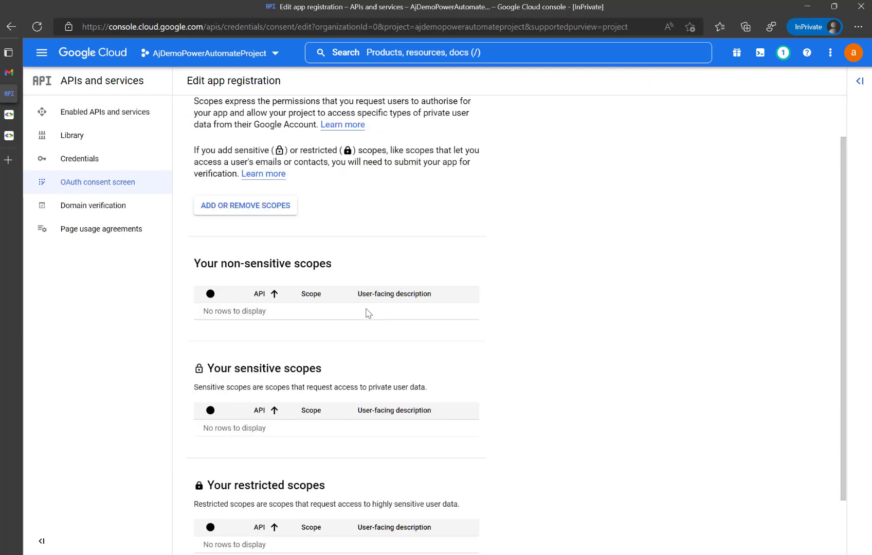
{"action": "scroll", "coordinate": [366, 313], "scroll_direction": "up", "scroll_amount": 1}
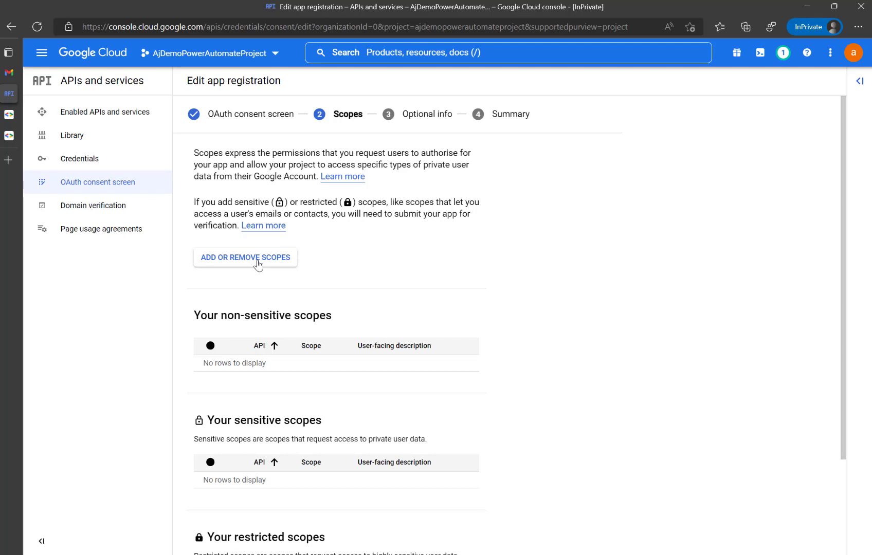
{"action": "scroll", "coordinate": [411, 357], "scroll_direction": "down", "scroll_amount": 3}
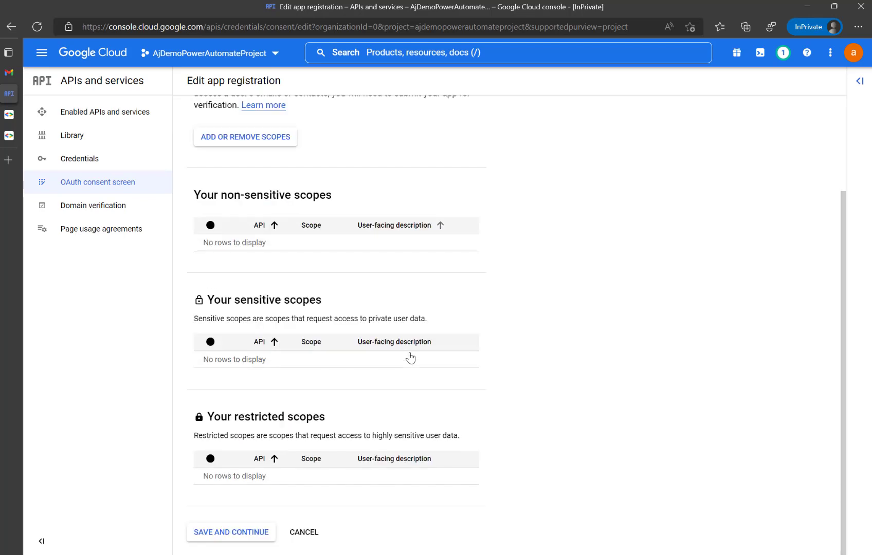
{"action": "left_click", "coordinate": [238, 534]}
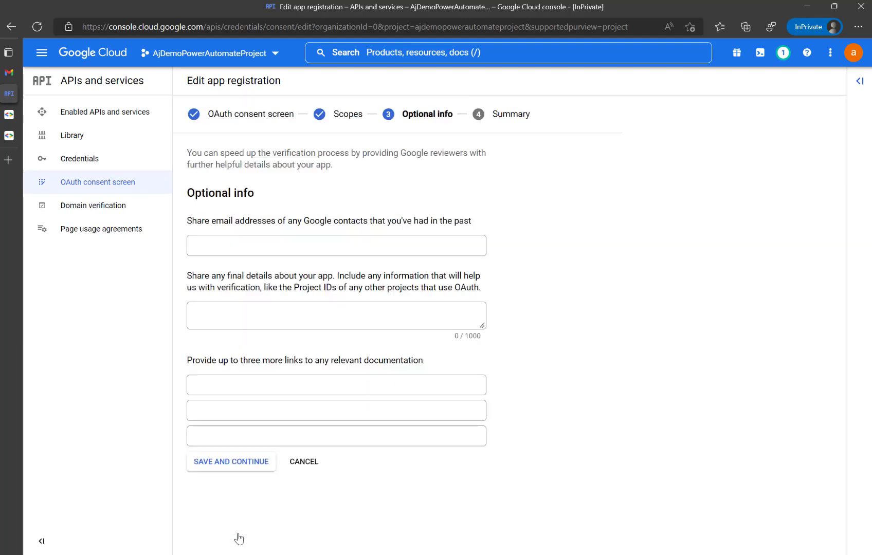
{"action": "left_click", "coordinate": [255, 463]}
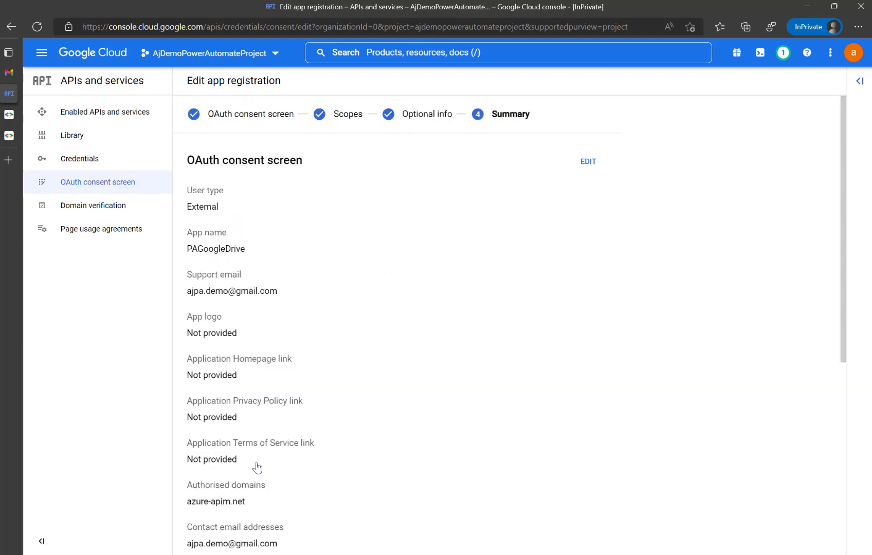
{"action": "scroll", "coordinate": [329, 432], "scroll_direction": "down", "scroll_amount": 6}
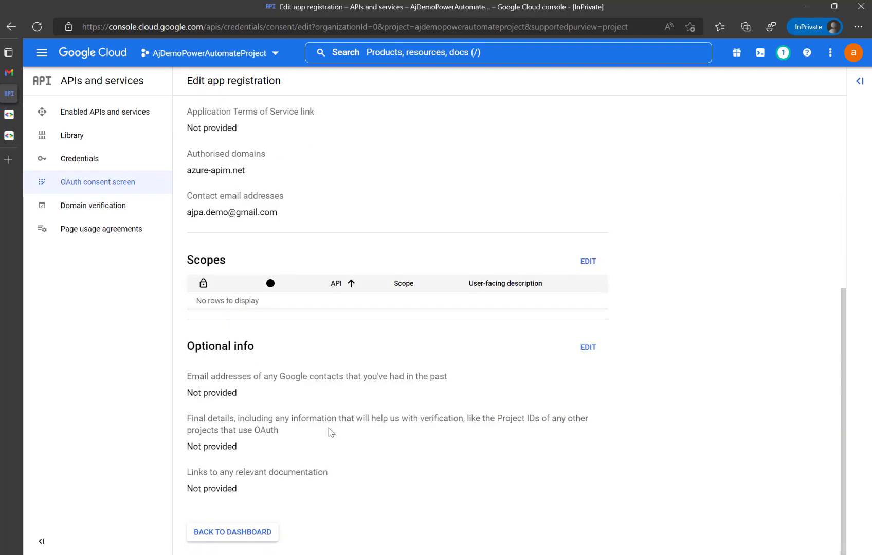
{"action": "scroll", "coordinate": [329, 432], "scroll_direction": "up", "scroll_amount": 6}
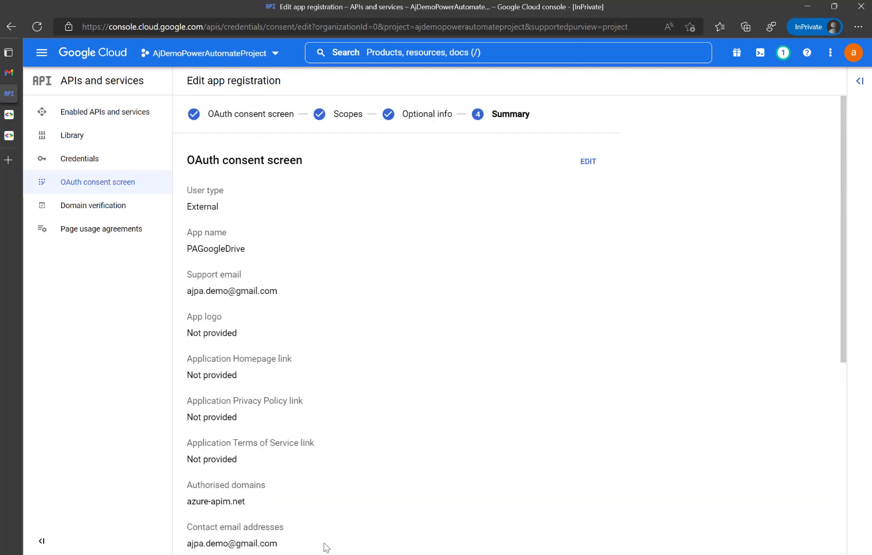
{"action": "scroll", "coordinate": [326, 547], "scroll_direction": "down", "scroll_amount": 6}
Return to the OAuth consent screen dashboard showing PAGoogleDrive External and in production.
{"action": "left_click", "coordinate": [243, 538]}
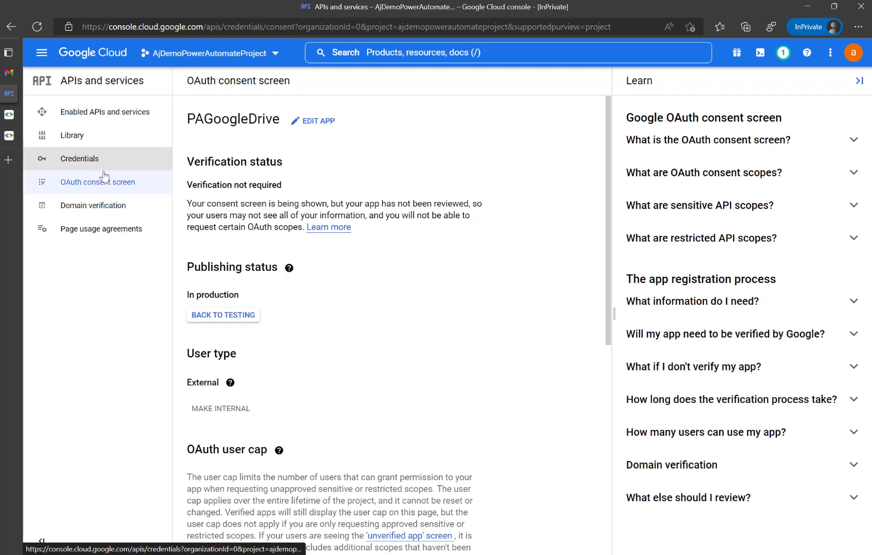
{"action": "left_click", "coordinate": [78, 160]}
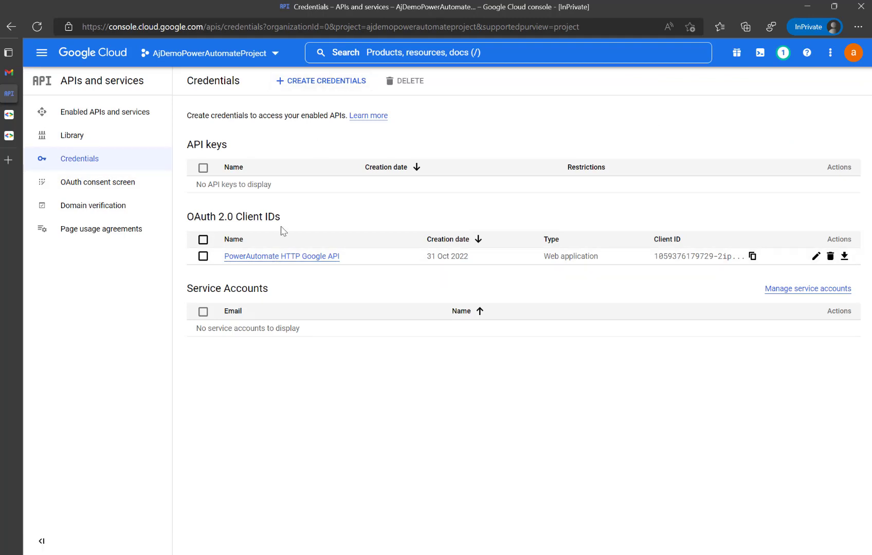
{"action": "left_click", "coordinate": [282, 256]}
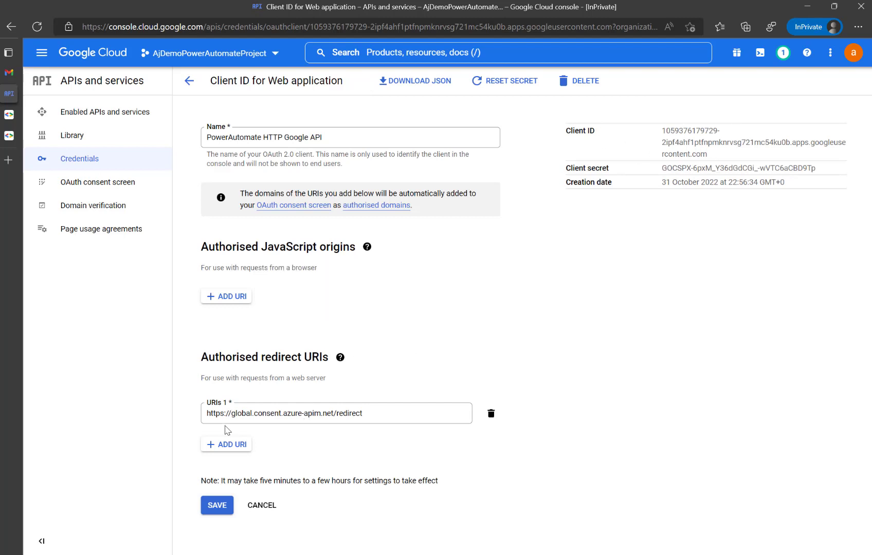
{"action": "left_click_drag", "start_coordinate": [366, 413], "coordinate": [188, 414]}
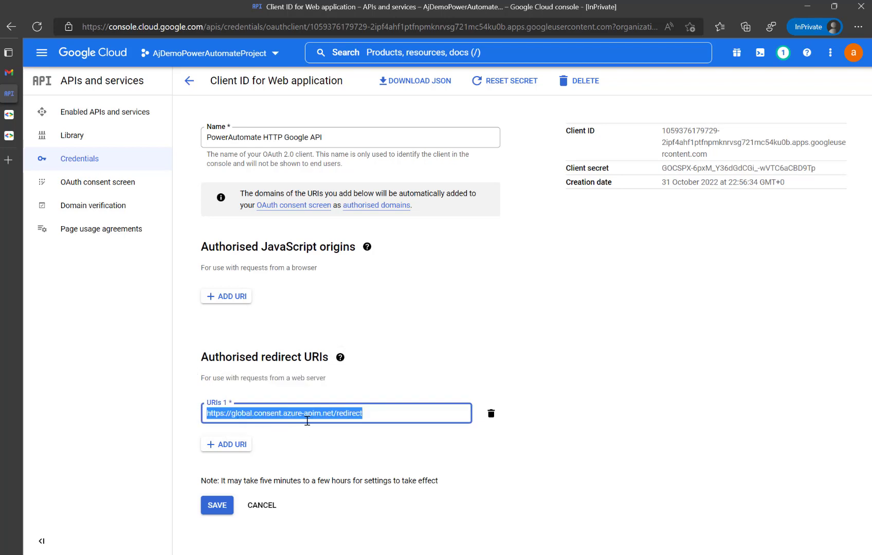
{"action": "left_click", "coordinate": [343, 413]}
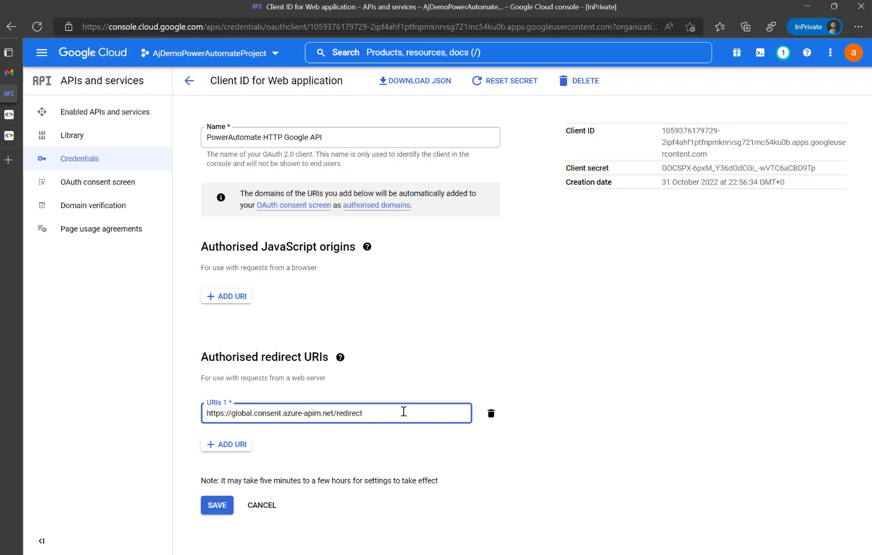
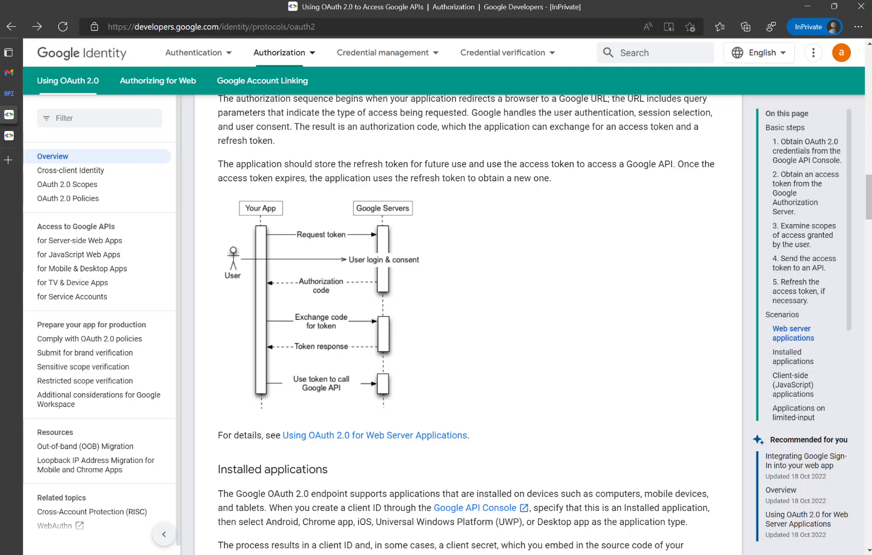
Reopen the Web Server Applications guide at its sample OAuth 2.0 request, then return to Postman.
{"action": "key", "text": "ctrl+shift+t"}
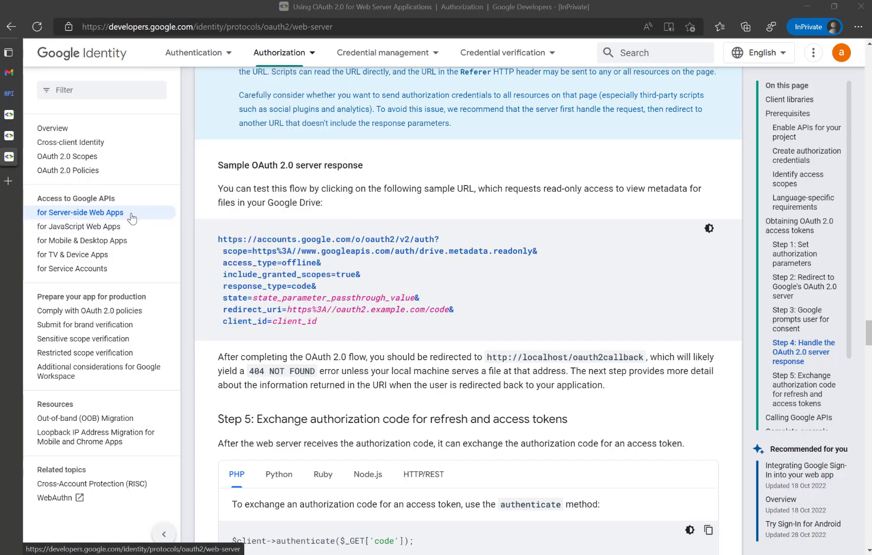
{"action": "scroll", "coordinate": [273, 175], "scroll_direction": "up", "scroll_amount": 2}
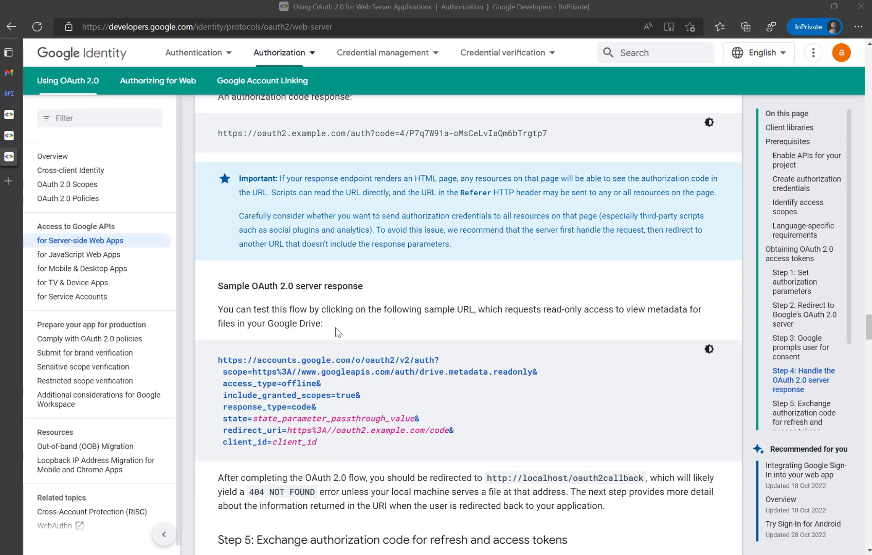
{"action": "scroll", "coordinate": [319, 287], "scroll_direction": "down", "scroll_amount": 3}
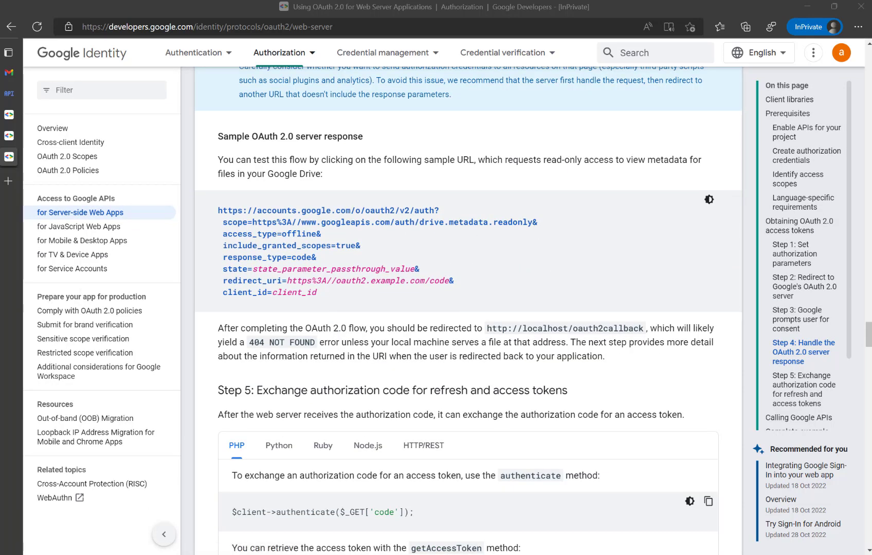
{"action": "key", "text": "alt+Tab"}
Maximize Postman and inspect the Get Code request's access_type (offline) and scope values.
{"action": "key", "text": "super+Up"}
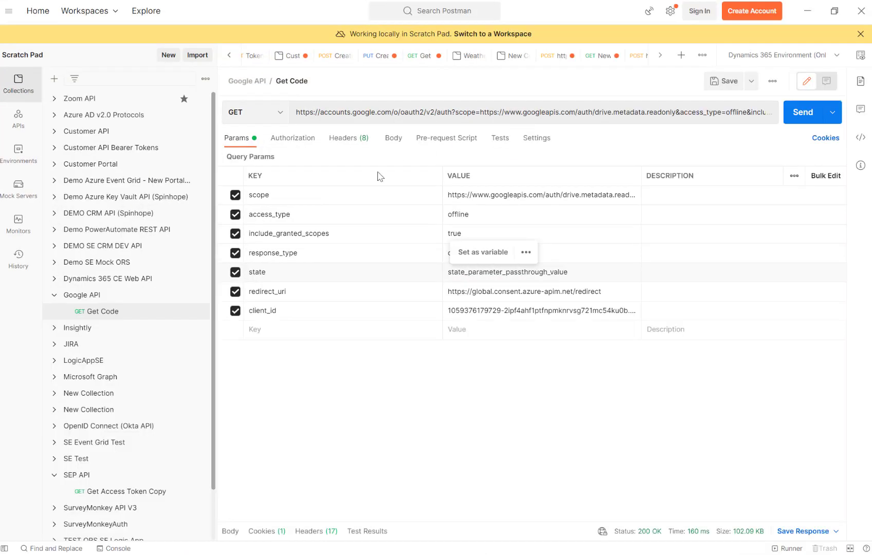
{"action": "left_click", "coordinate": [523, 213]}
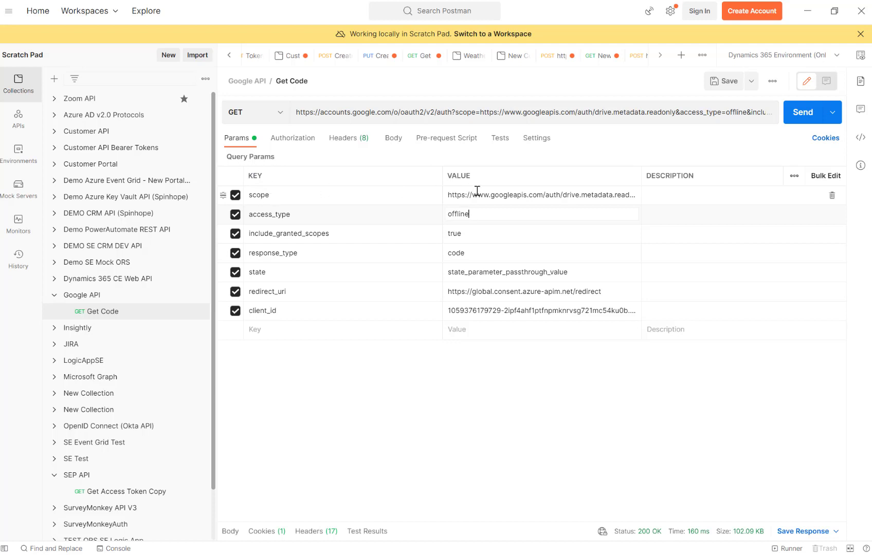
{"action": "left_click", "coordinate": [534, 191]}
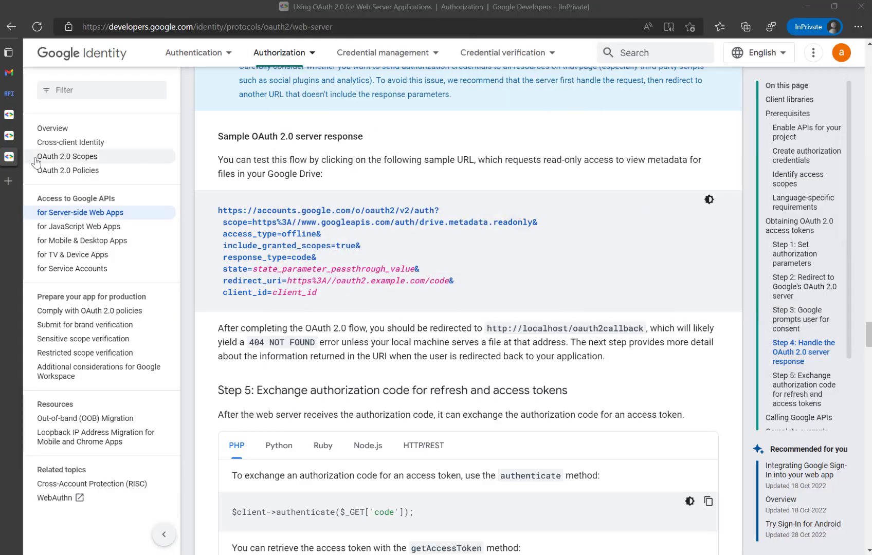
Go to the OAuth 2.0 Scopes for Google APIs page and open its find bar.
{"action": "left_click", "coordinate": [13, 136]}
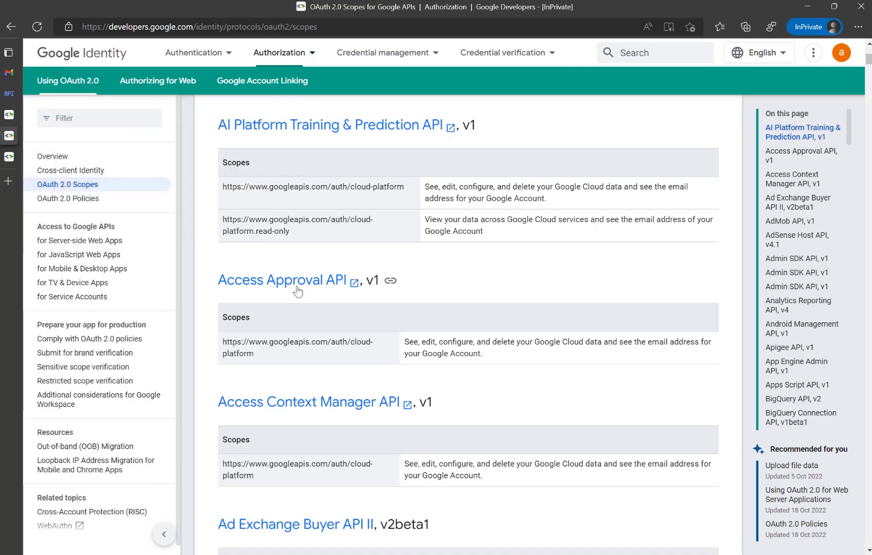
{"action": "left_click", "coordinate": [11, 113]}
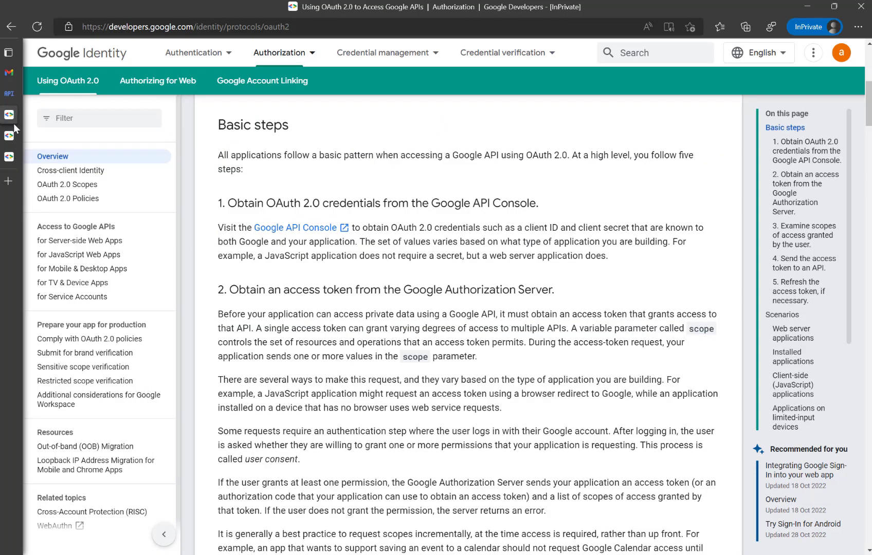
{"action": "left_click", "coordinate": [10, 135]}
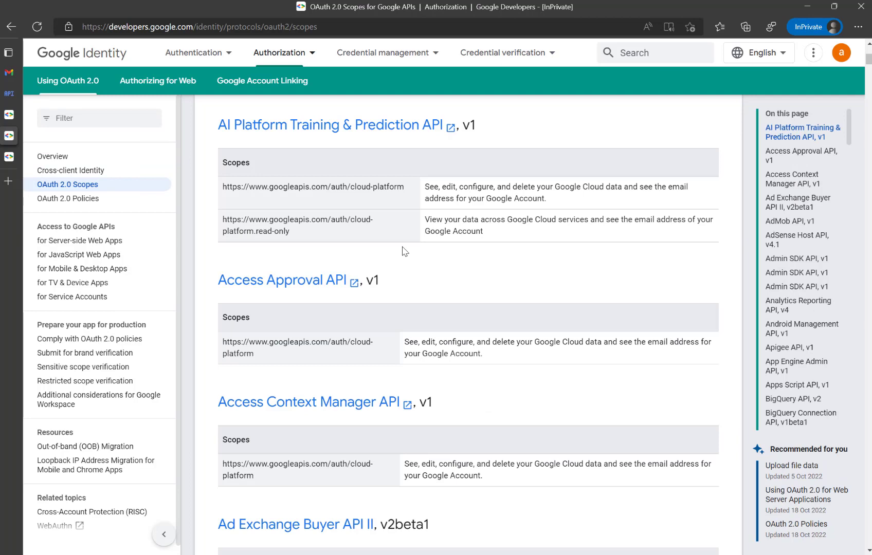
{"action": "mouse_move", "coordinate": [227, 53]}
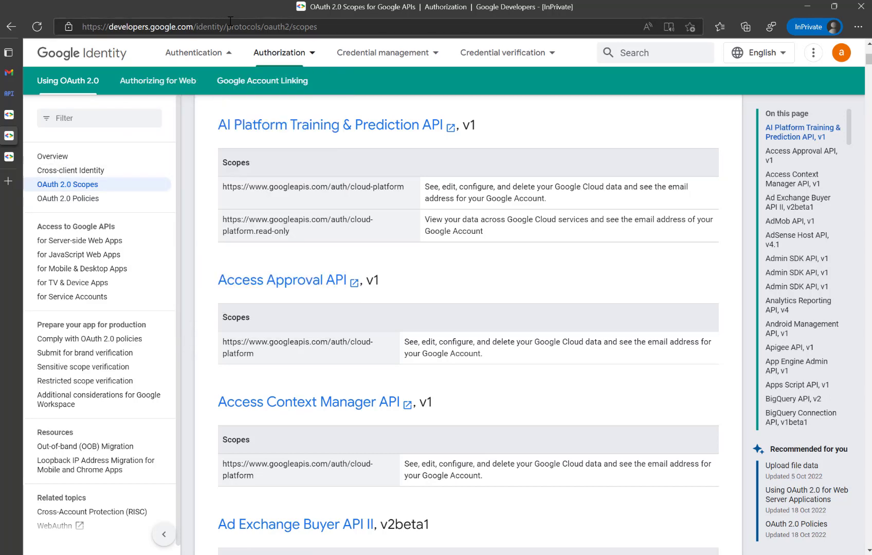
{"action": "left_click", "coordinate": [241, 51]}
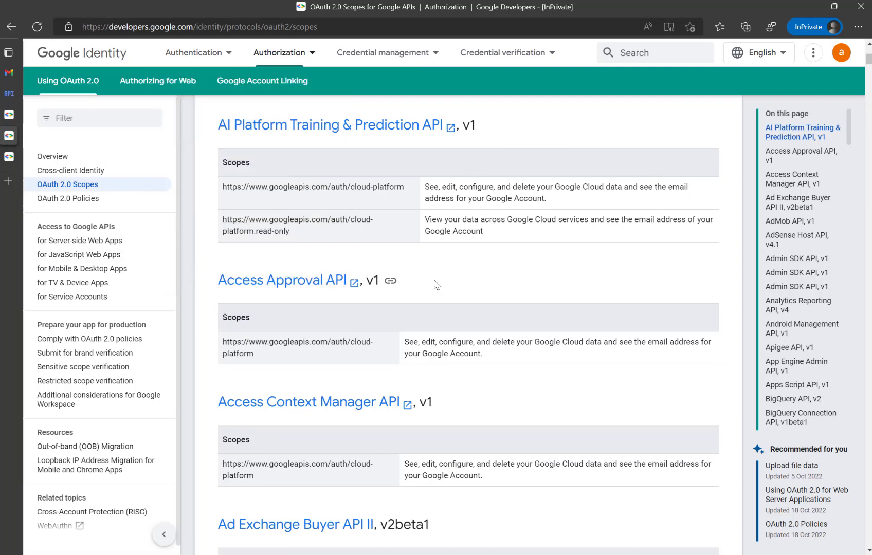
{"action": "key", "text": "ctrl+f"}
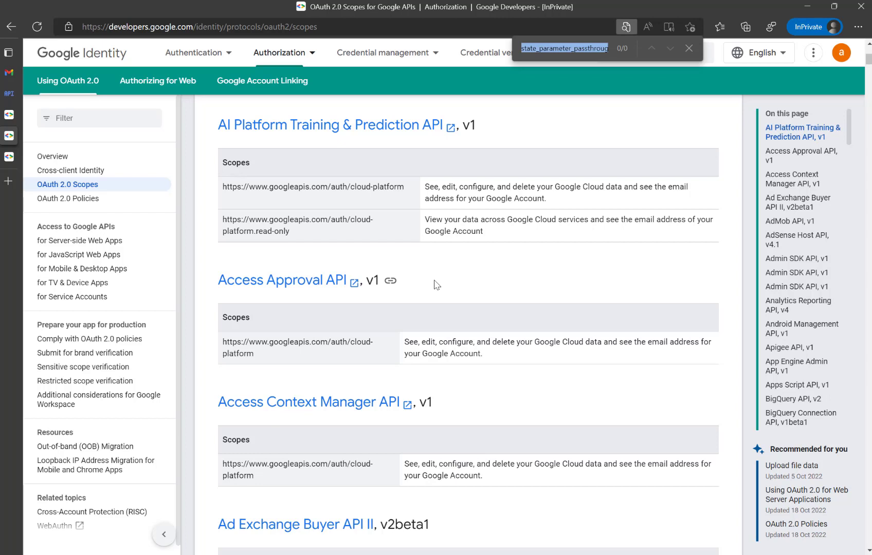
Search the scopes page for 'drive' and jump to the Drive API, v3 section.
{"action": "type", "text": "Ggg"}
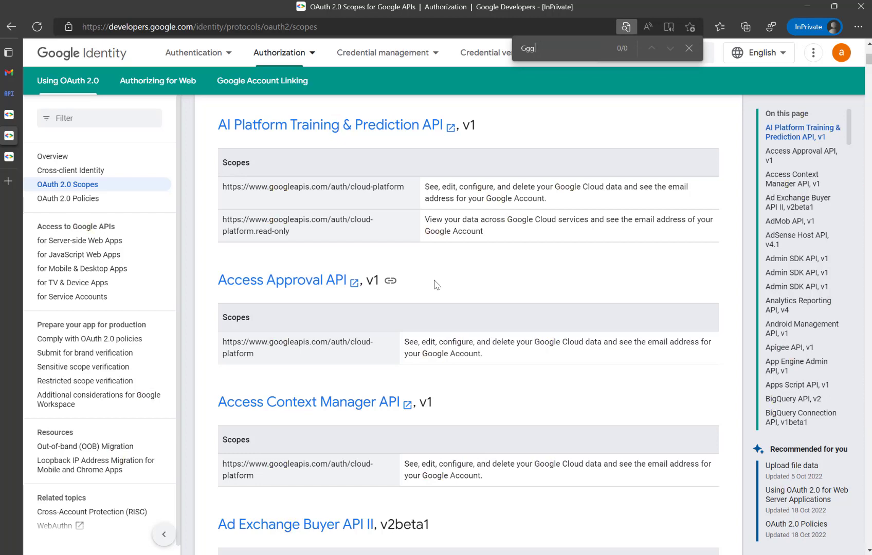
{"action": "key", "text": "BackSpace"}
{"action": "type", "text": "drive"}
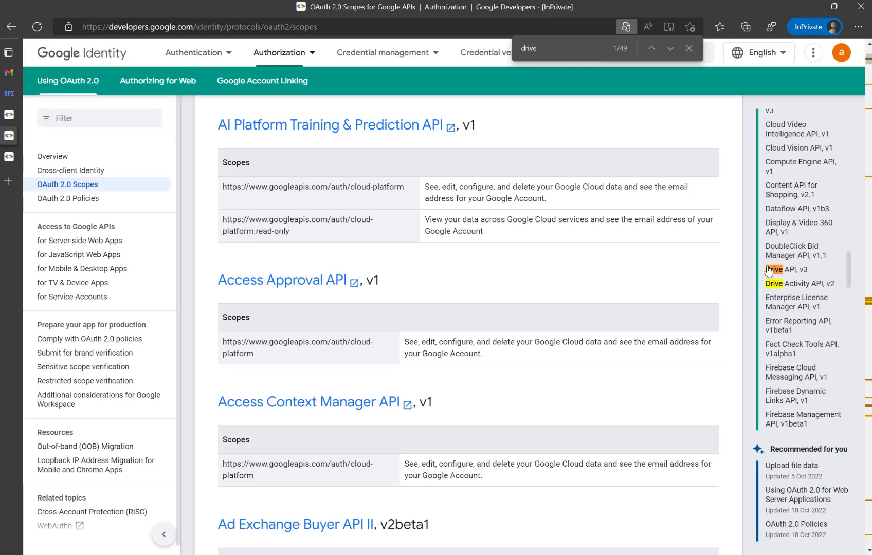
{"action": "left_click", "coordinate": [782, 270]}
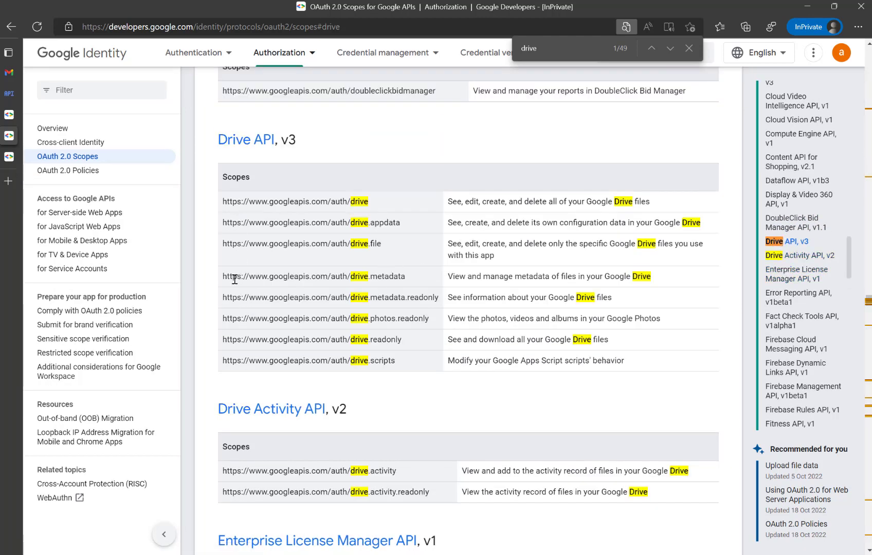
Copy the drive.file scope URL and return to Postman.
{"action": "left_click_drag", "start_coordinate": [222, 300], "coordinate": [439, 302]}
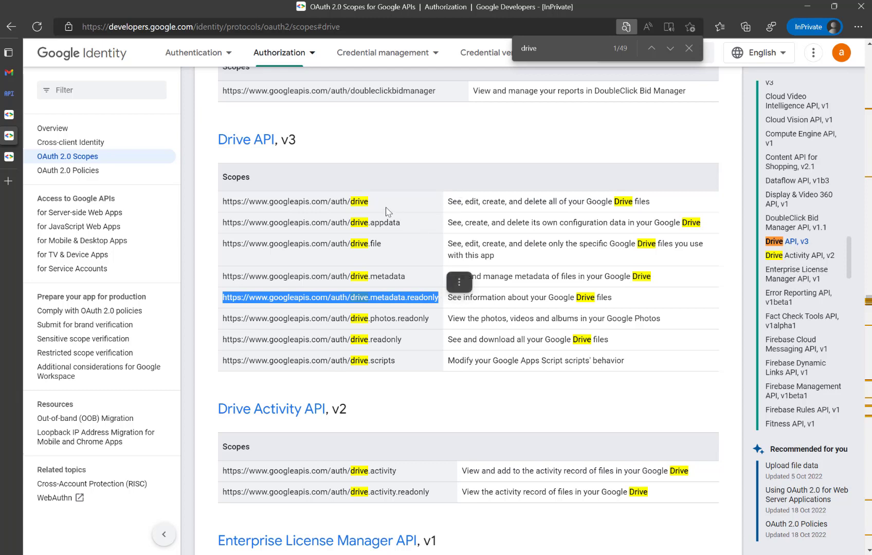
{"action": "left_click", "coordinate": [459, 282]}
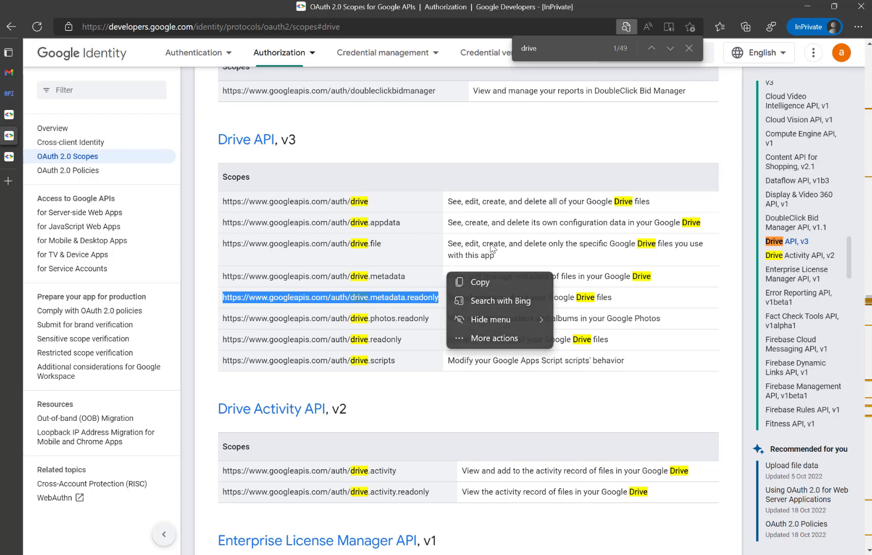
{"action": "key", "text": "Escape"}
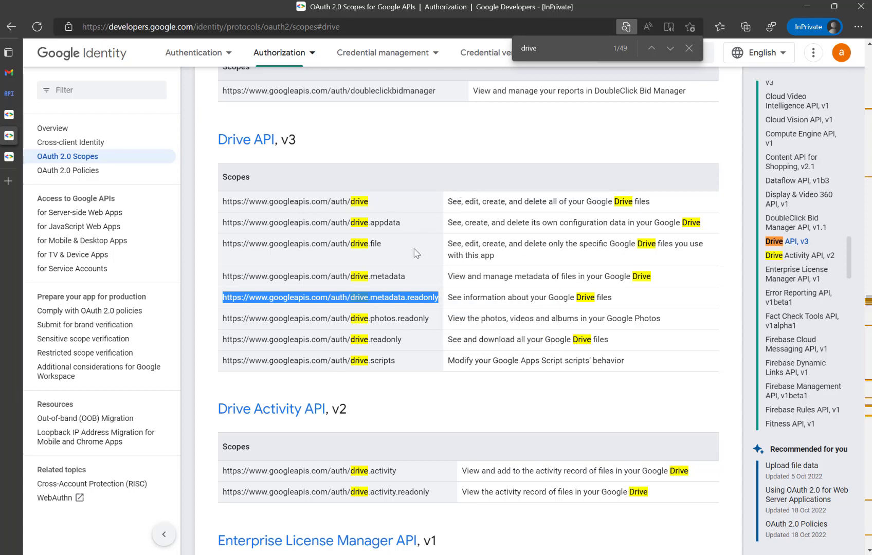
{"action": "left_click_drag", "start_coordinate": [389, 245], "coordinate": [221, 249]}
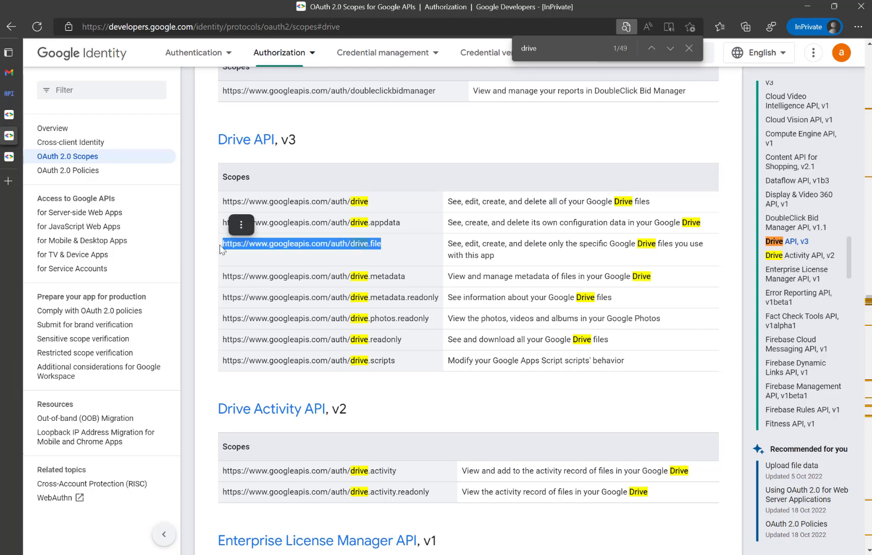
{"action": "key", "text": "ctrl+c"}
{"action": "key", "text": "alt+Tab"}
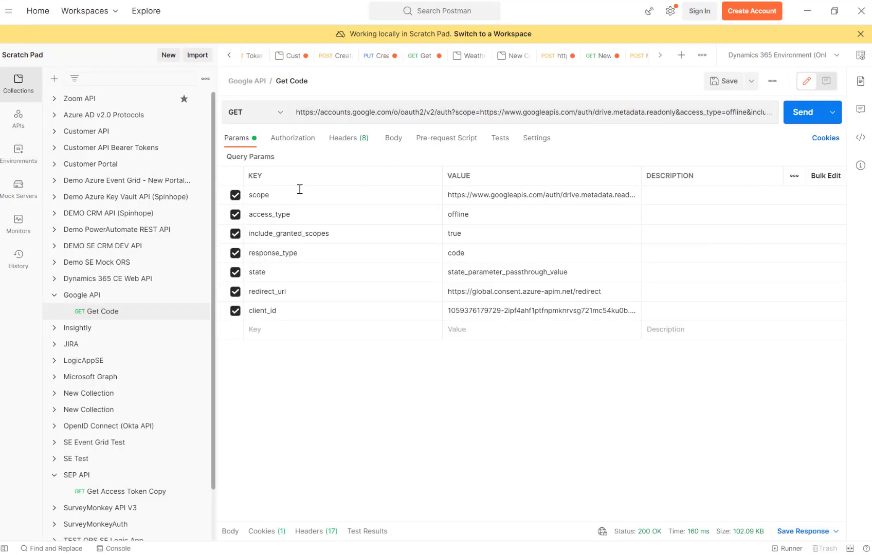
Review the Get Code request's scope, access_type, include_granted_scopes and response_type values.
{"action": "left_click", "coordinate": [506, 196]}
{"action": "left_click", "coordinate": [504, 219]}
{"action": "left_click", "coordinate": [479, 233]}
{"action": "left_click", "coordinate": [499, 255]}
Send the Get Code request, getting 200 OK in 95 ms with 102.96 KB.
{"action": "left_click", "coordinate": [791, 117]}
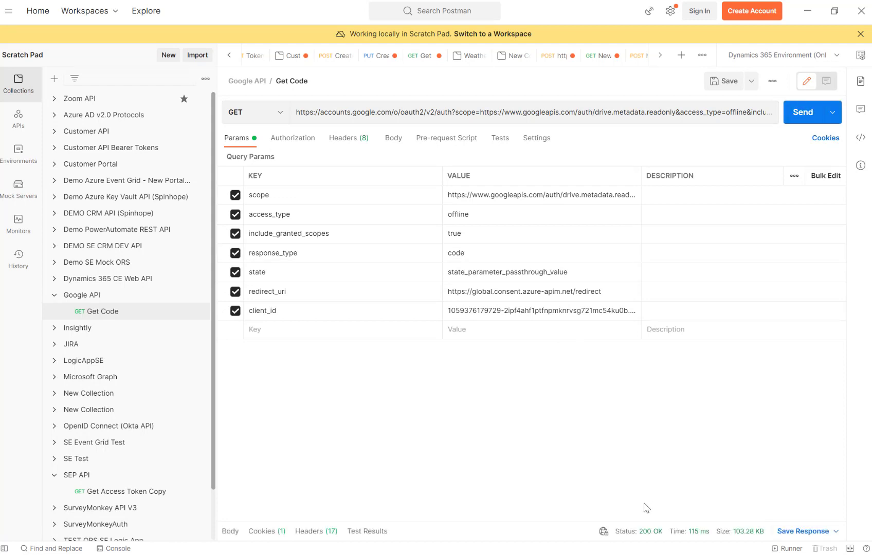
{"action": "mouse_move", "coordinate": [646, 536]}
{"action": "left_click", "coordinate": [794, 121]}
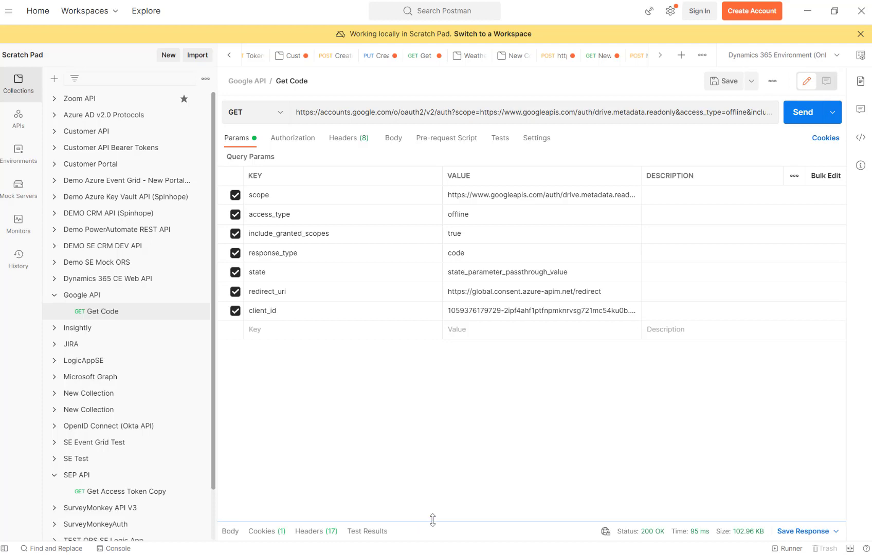
Test the Email or phone field in the response's Google sign-in preview with throwaway text.
{"action": "left_click_drag", "start_coordinate": [433, 521], "coordinate": [436, 362]}
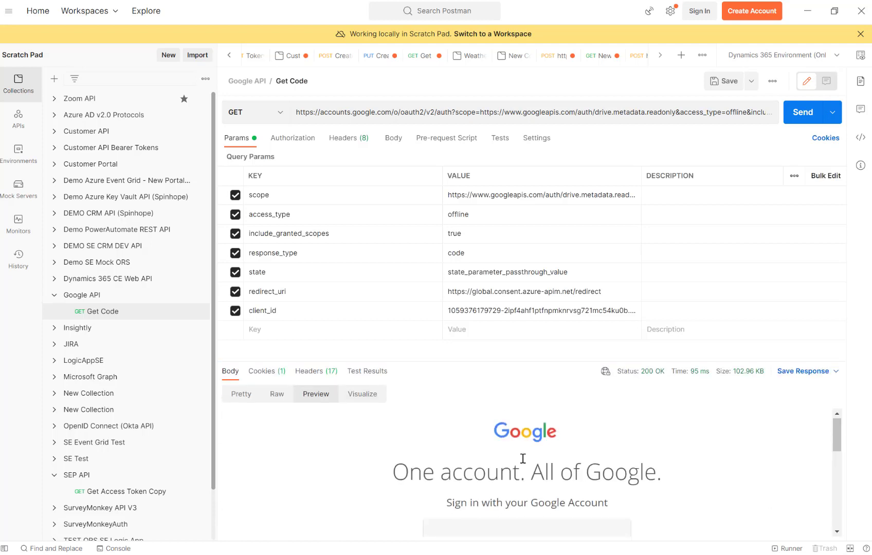
{"action": "scroll", "coordinate": [521, 460], "scroll_direction": "down", "scroll_amount": 3}
{"action": "scroll", "coordinate": [522, 458], "scroll_direction": "up", "scroll_amount": 2}
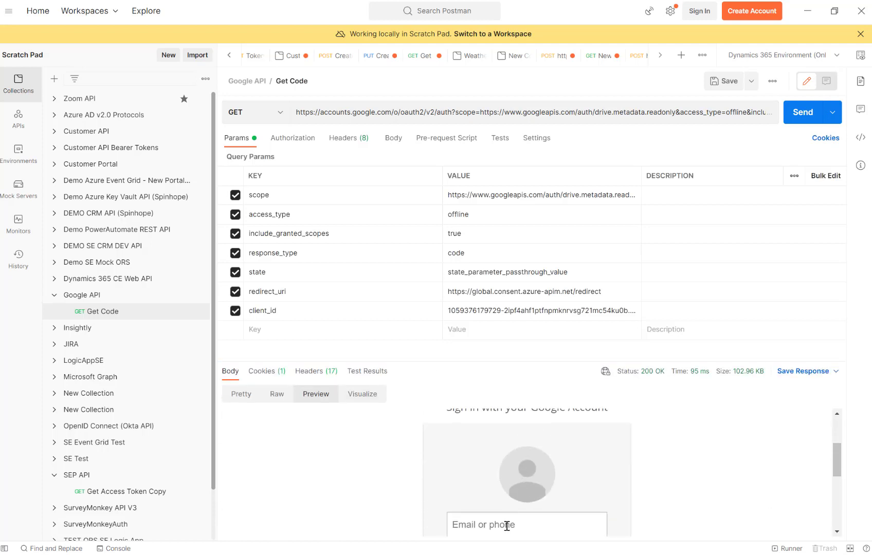
{"action": "left_click", "coordinate": [508, 525]}
{"action": "scroll", "coordinate": [649, 496], "scroll_direction": "down", "scroll_amount": 3}
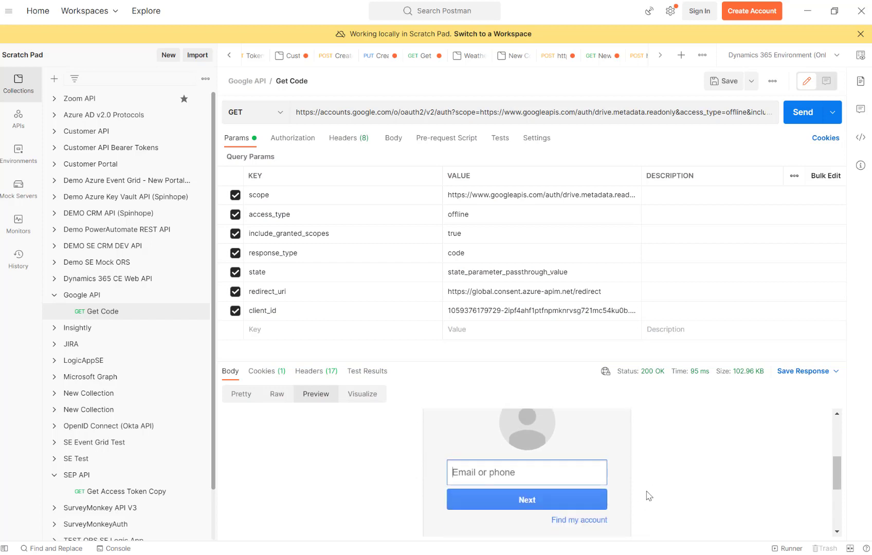
{"action": "scroll", "coordinate": [551, 499], "scroll_direction": "up", "scroll_amount": 3}
{"action": "scroll", "coordinate": [551, 501], "scroll_direction": "down", "scroll_amount": 4}
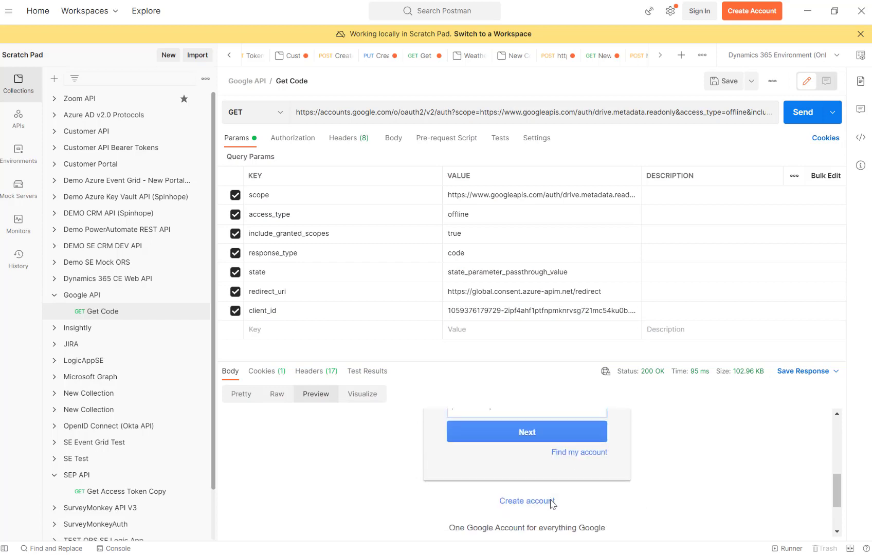
{"action": "scroll", "coordinate": [545, 459], "scroll_direction": "up", "scroll_amount": 2}
{"action": "scroll", "coordinate": [556, 459], "scroll_direction": "up", "scroll_amount": 2}
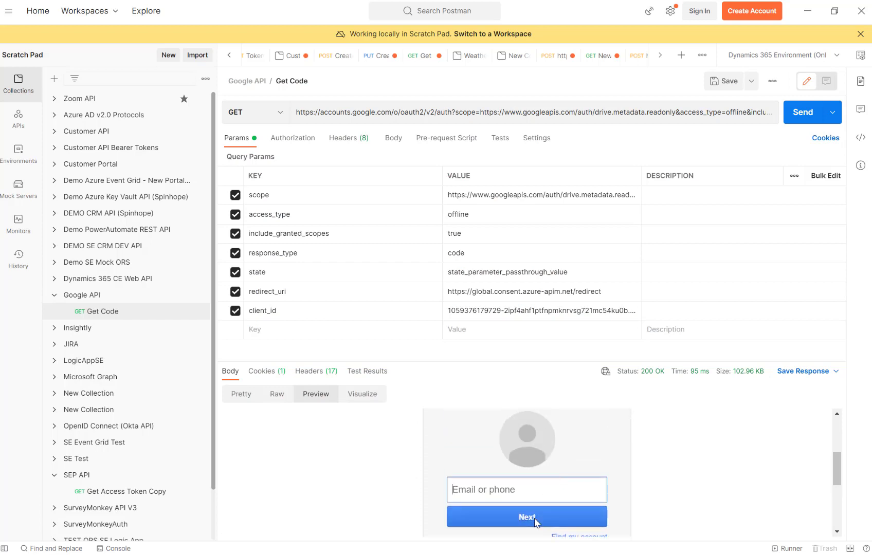
{"action": "left_click", "coordinate": [489, 489]}
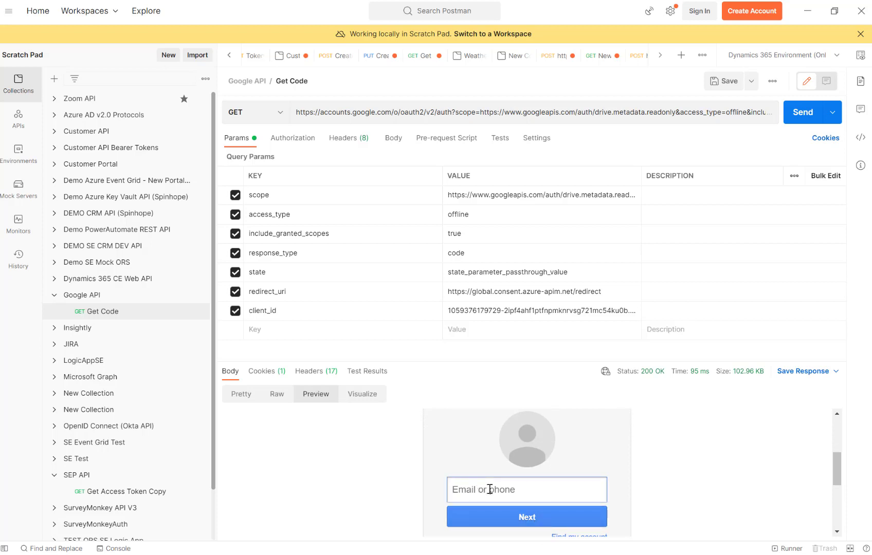
{"action": "type", "text": "addsfdswe"}
{"action": "left_click", "coordinate": [536, 523]}
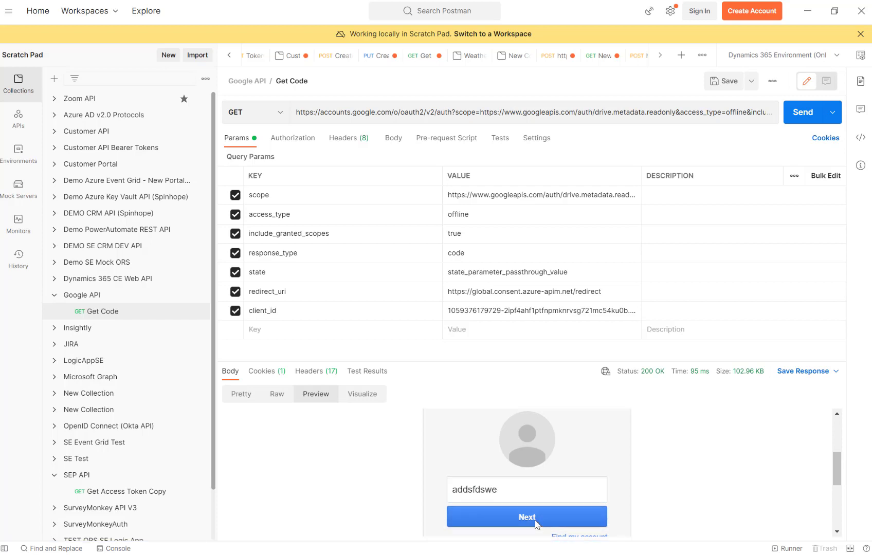
{"action": "key", "text": "BackSpace"}
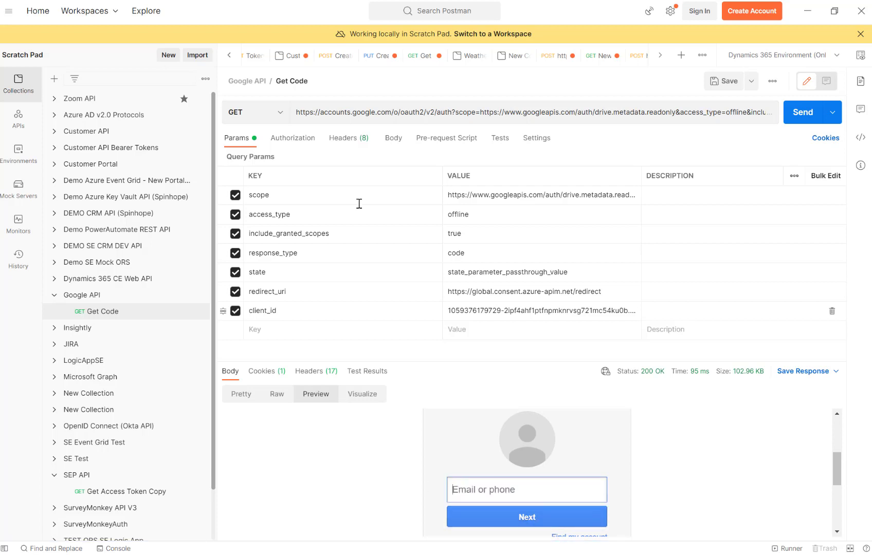
Select the full Get Code request URL and minimize Postman.
{"action": "left_click", "coordinate": [401, 111]}
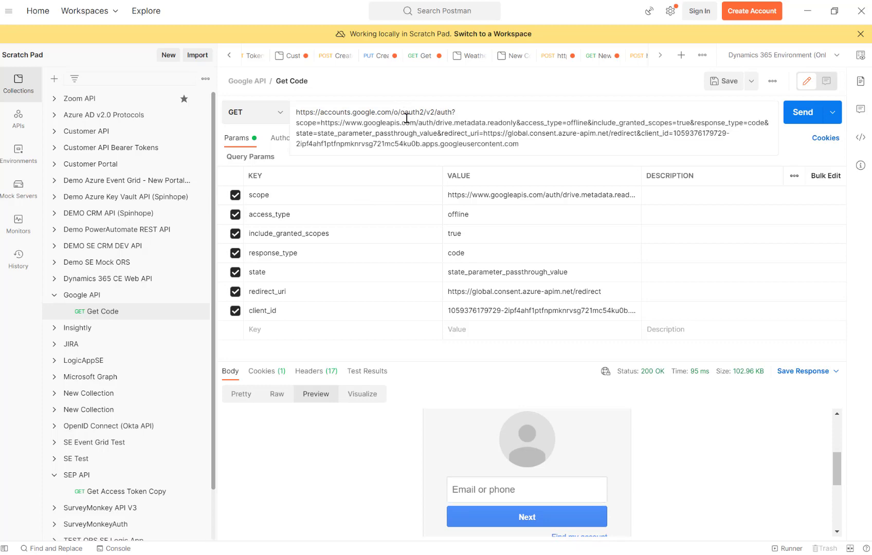
{"action": "key", "text": "ctrl+a"}
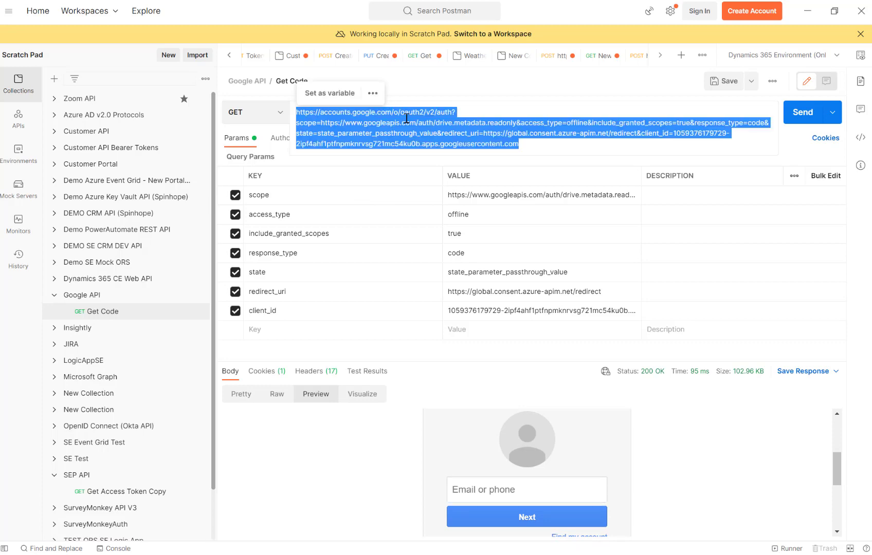
{"action": "left_click", "coordinate": [807, 11]}
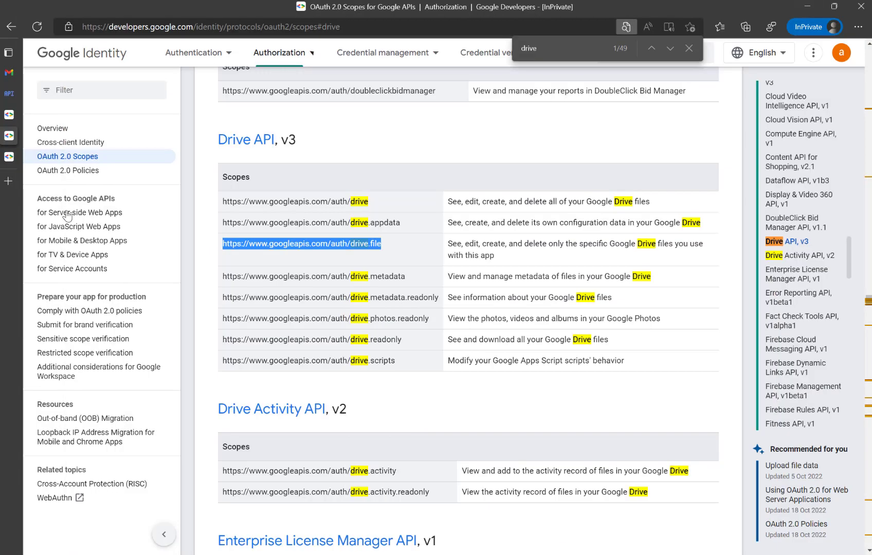
Load the copied Google authorization URL in a new InPrivate tab.
{"action": "left_click", "coordinate": [12, 183]}
{"action": "key", "text": "ctrl+v"}
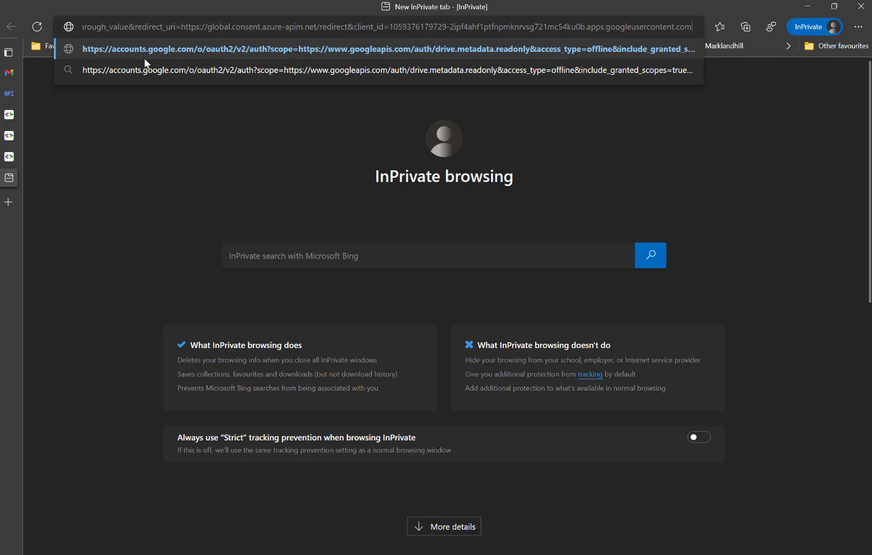
{"action": "key", "text": "Return"}
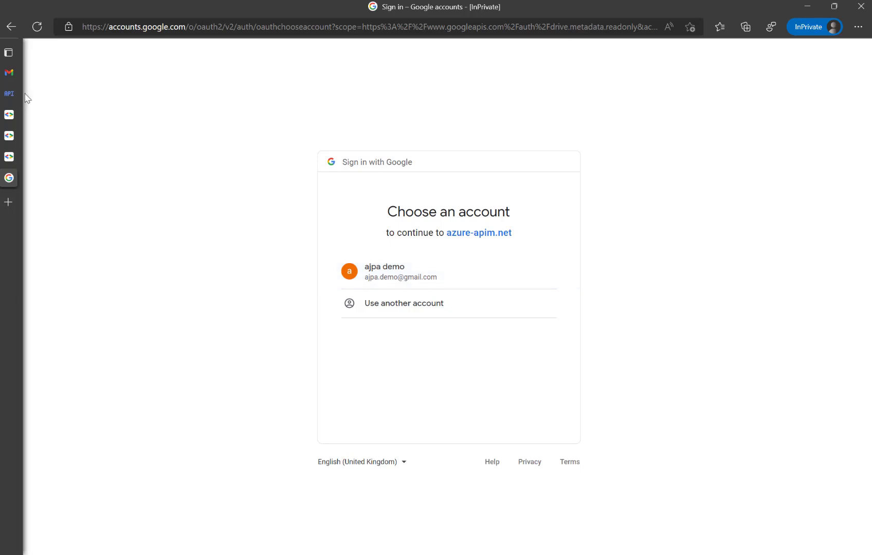
Browse the OAuth docs tabs, settling on the Using OAuth 2.0 overview's web server diagram.
{"action": "left_click", "coordinate": [9, 115]}
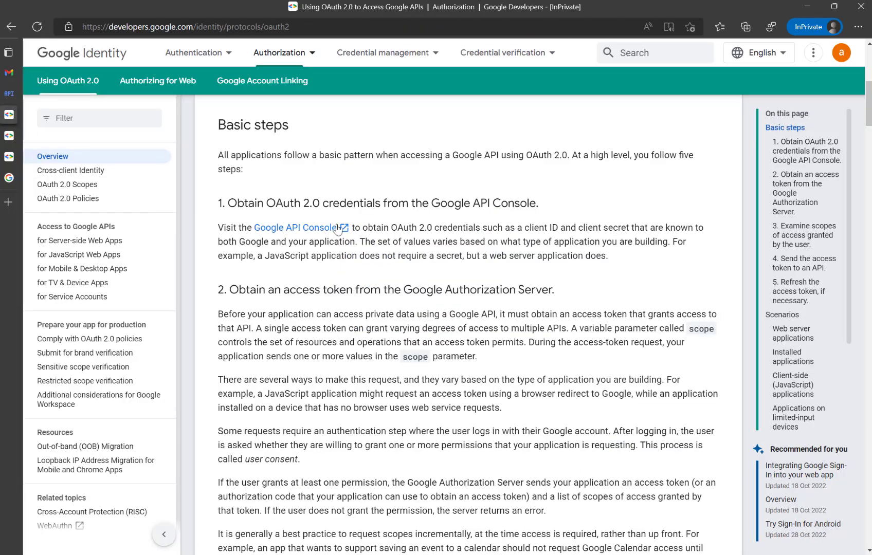
{"action": "scroll", "coordinate": [338, 225], "scroll_direction": "down", "scroll_amount": 5}
{"action": "scroll", "coordinate": [338, 226], "scroll_direction": "down", "scroll_amount": 5}
{"action": "scroll", "coordinate": [338, 225], "scroll_direction": "up", "scroll_amount": 20}
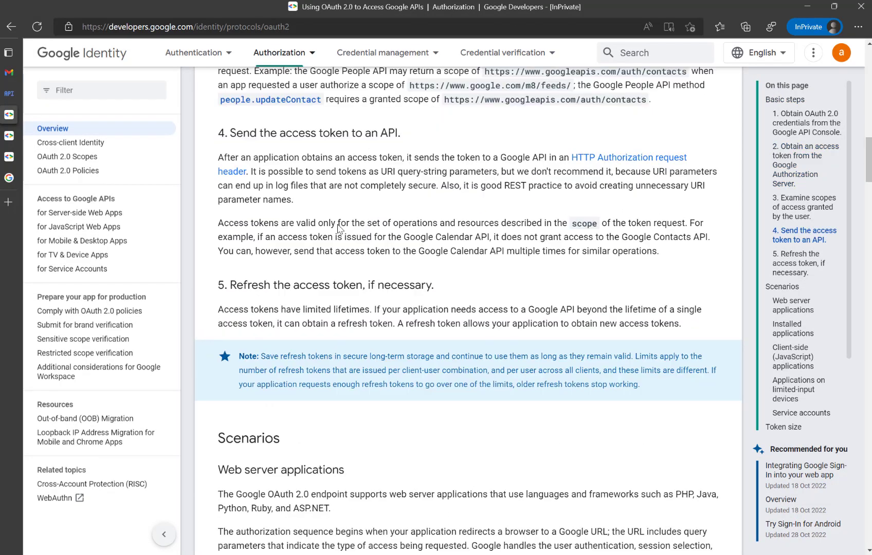
{"action": "left_click", "coordinate": [6, 139]}
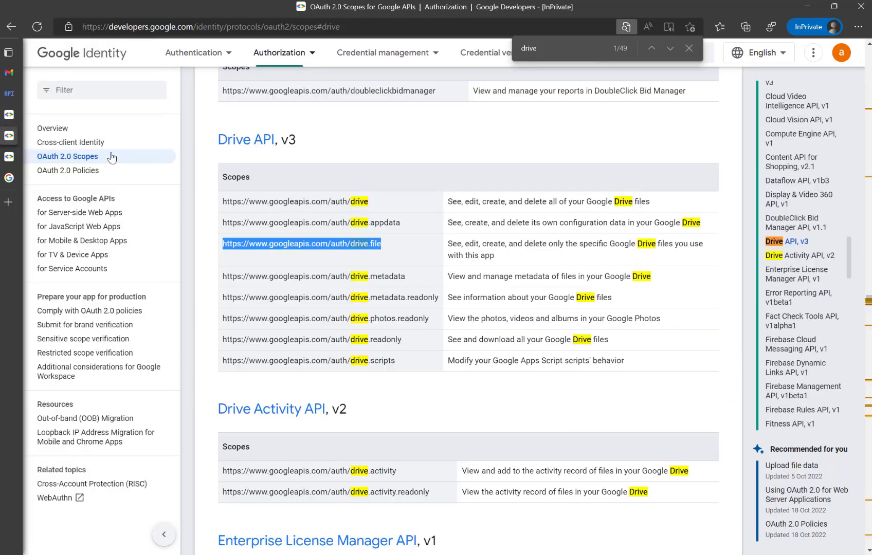
{"action": "scroll", "coordinate": [103, 170], "scroll_direction": "up", "scroll_amount": 10}
{"action": "left_click", "coordinate": [9, 156]}
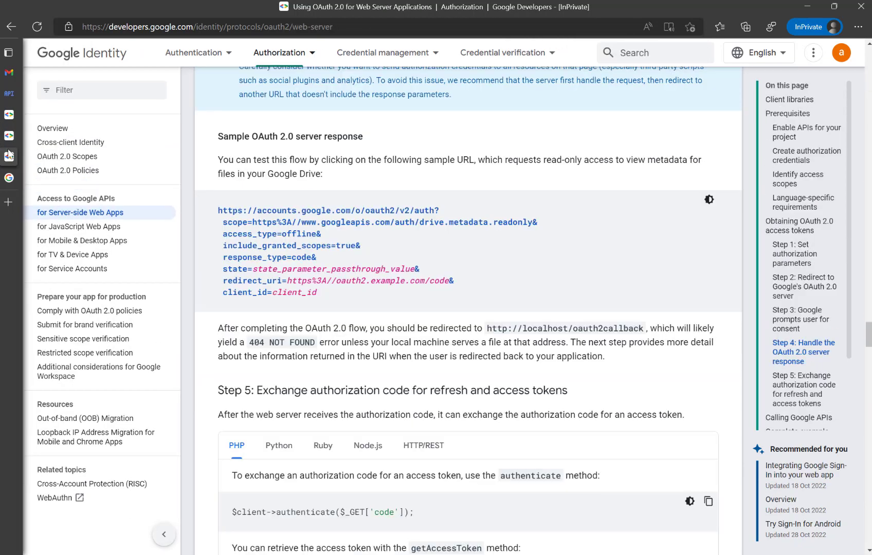
{"action": "left_click", "coordinate": [9, 114]}
{"action": "scroll", "coordinate": [316, 283], "scroll_direction": "down", "scroll_amount": 15}
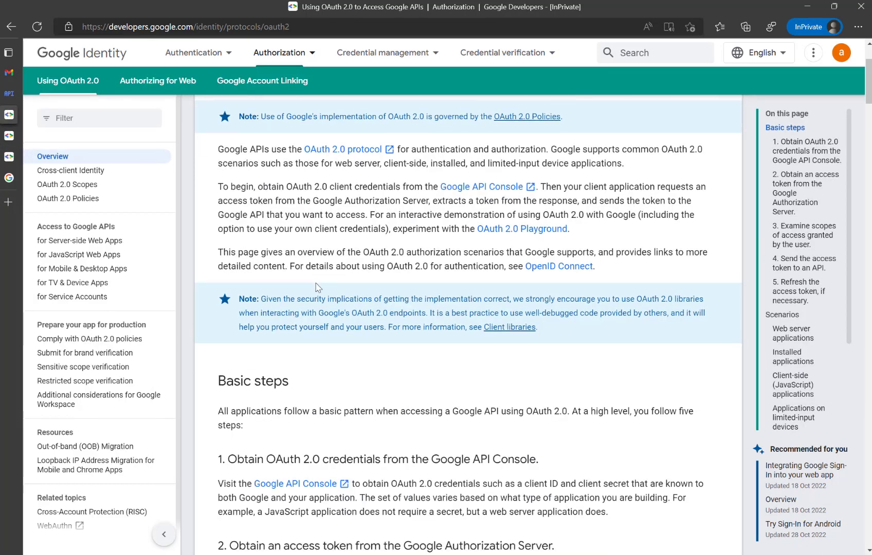
{"action": "scroll", "coordinate": [316, 283], "scroll_direction": "down", "scroll_amount": 9}
{"action": "scroll", "coordinate": [306, 306], "scroll_direction": "up", "scroll_amount": 3}
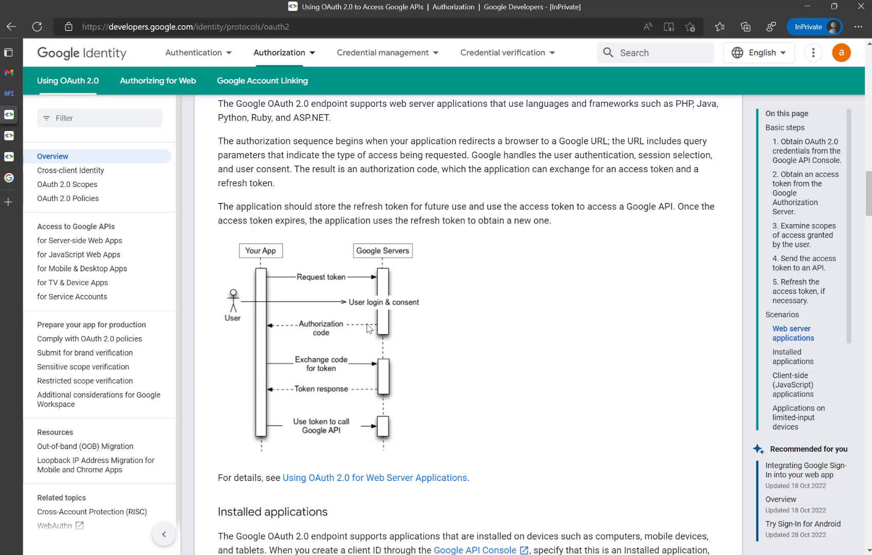
Sign in with the demo account and proceed to azure-apim.net past the unverified-app warning.
{"action": "left_click", "coordinate": [11, 178]}
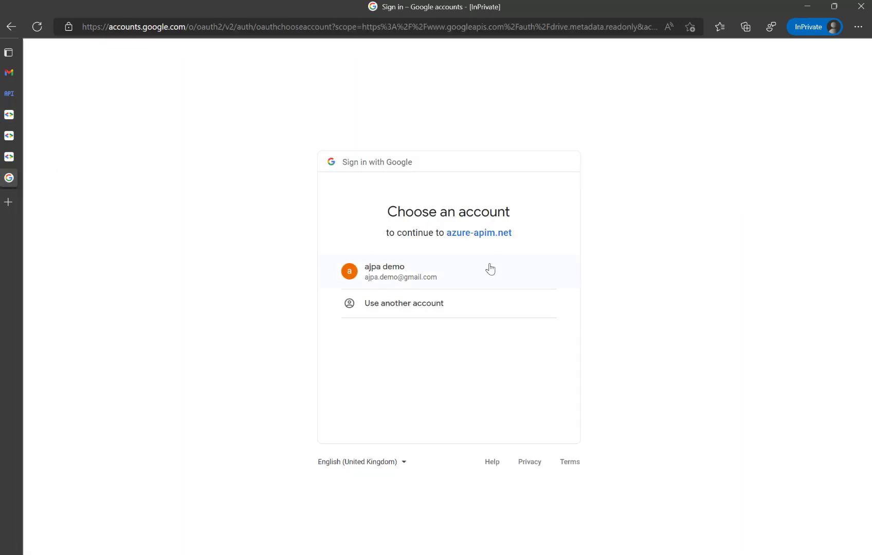
{"action": "left_click", "coordinate": [402, 271]}
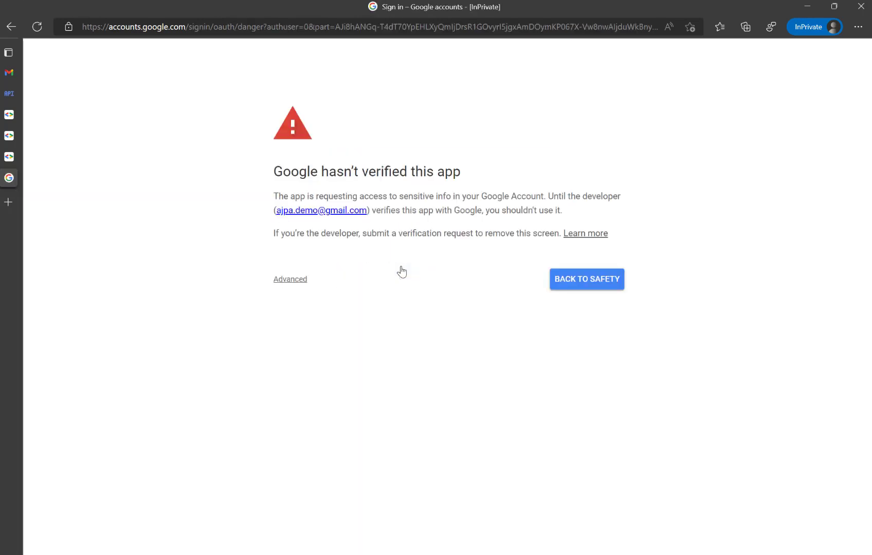
{"action": "left_click", "coordinate": [291, 283]}
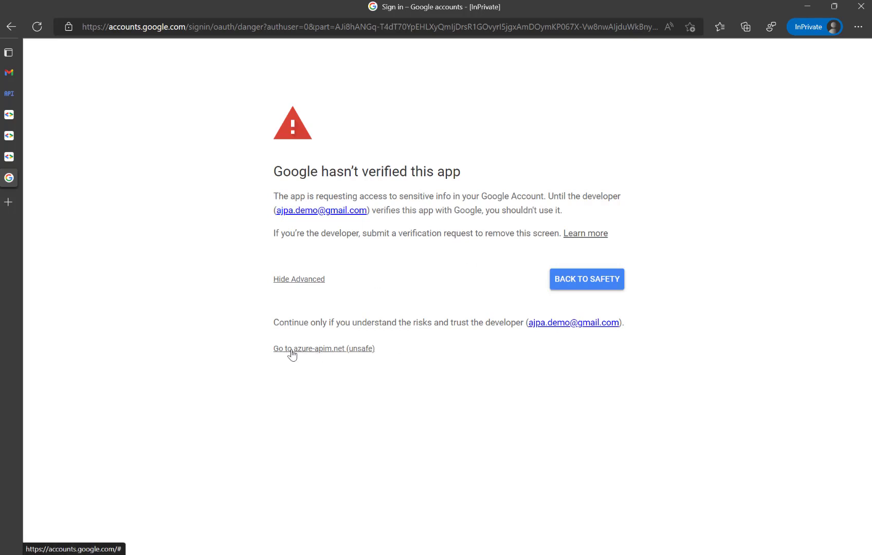
{"action": "left_click", "coordinate": [331, 351]}
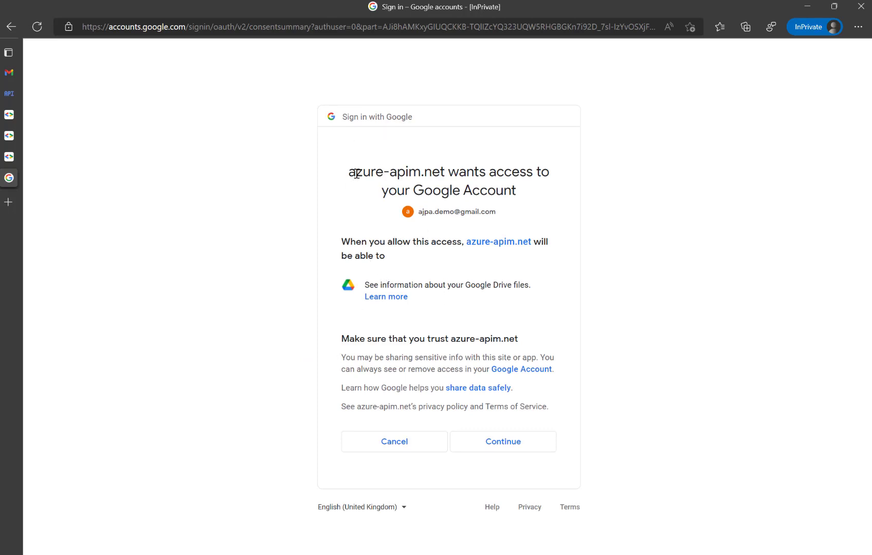
Dismiss the Mail notification and grant azure-apim.net access to Google Drive file information.
{"action": "left_click_drag", "start_coordinate": [348, 171], "coordinate": [448, 173]}
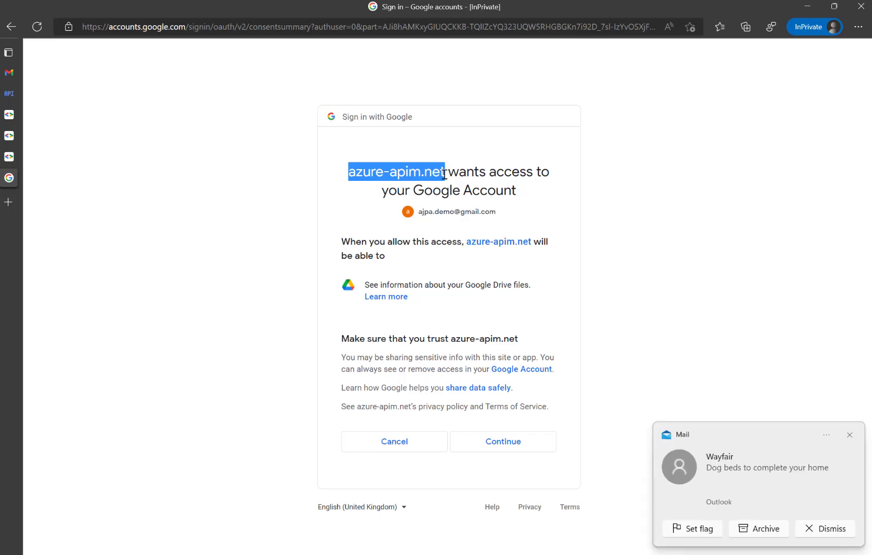
{"action": "left_click", "coordinate": [822, 529]}
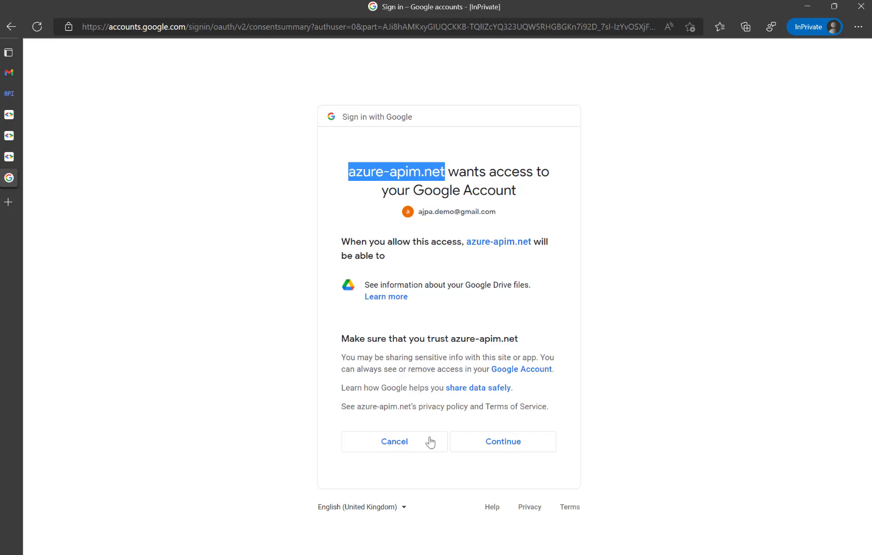
{"action": "left_click", "coordinate": [523, 449]}
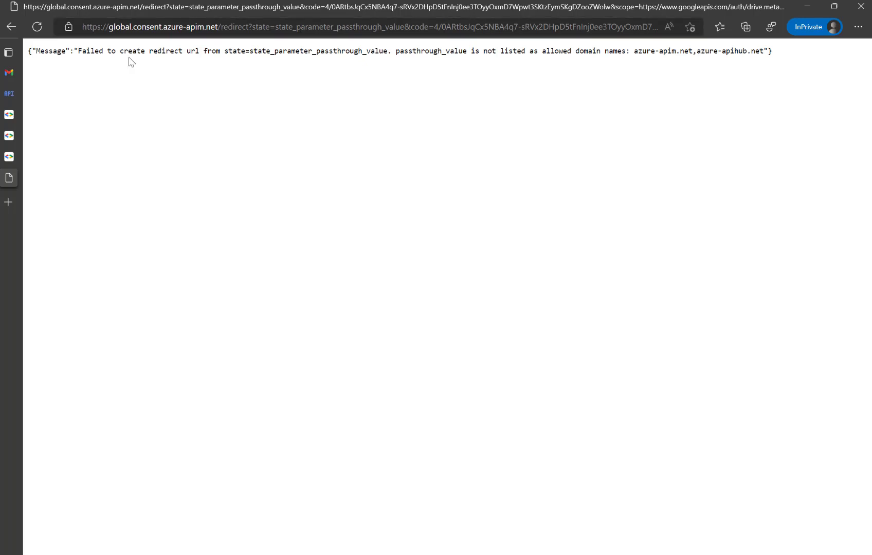
Copy the full azure-apim.net redirect URL from Edge's address bar and enter notepad in the Run box.
{"action": "left_click_drag", "start_coordinate": [147, 51], "coordinate": [217, 55]}
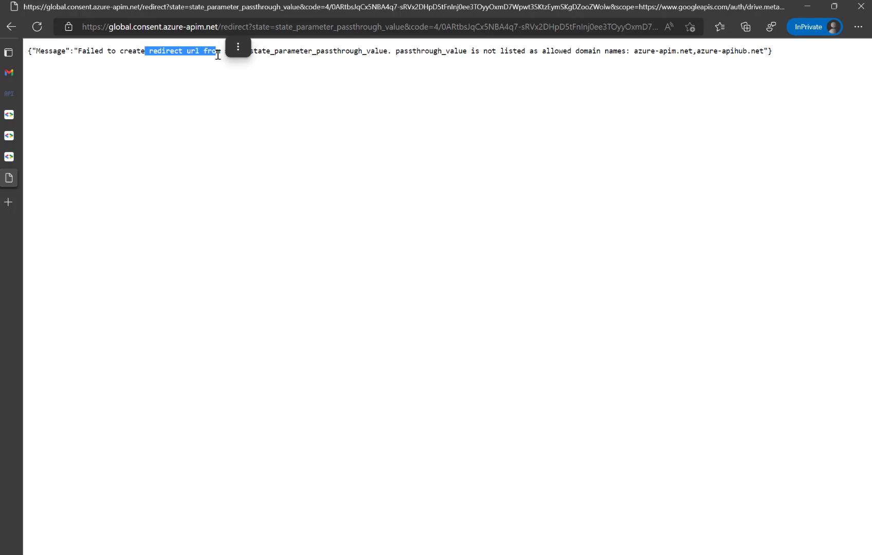
{"action": "left_click", "coordinate": [378, 26]}
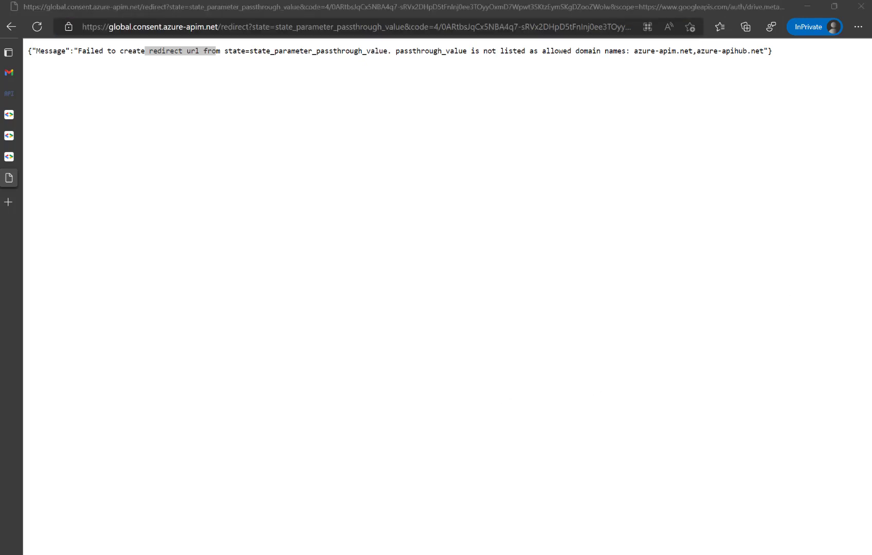
{"action": "key", "text": "super+r"}
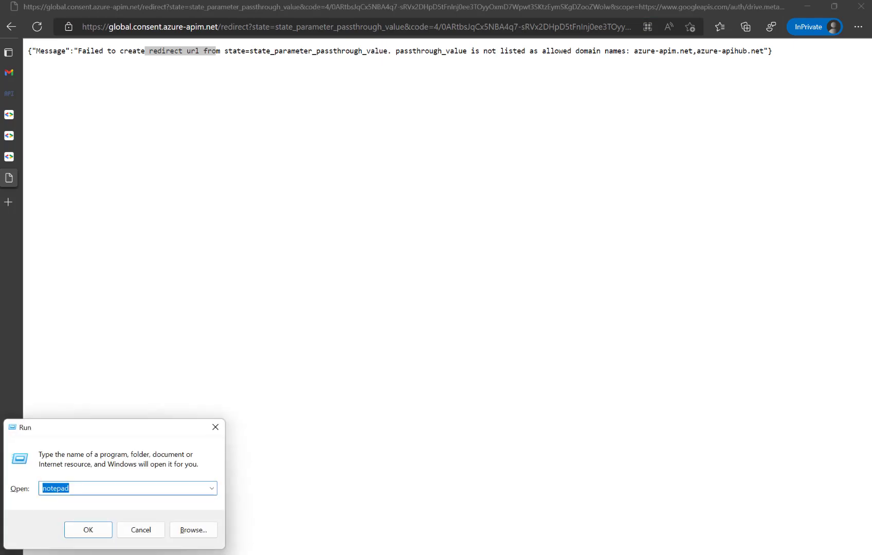
Paste the copied redirect URL into a new Notepad document and maximize the window.
{"action": "key", "text": "Escape"}
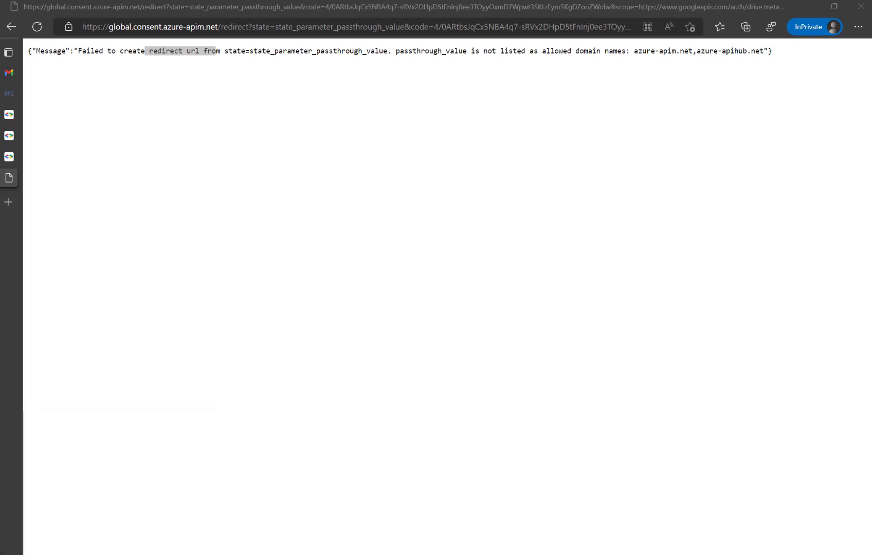
{"action": "left_click_drag", "start_coordinate": [636, 177], "coordinate": [348, 132]}
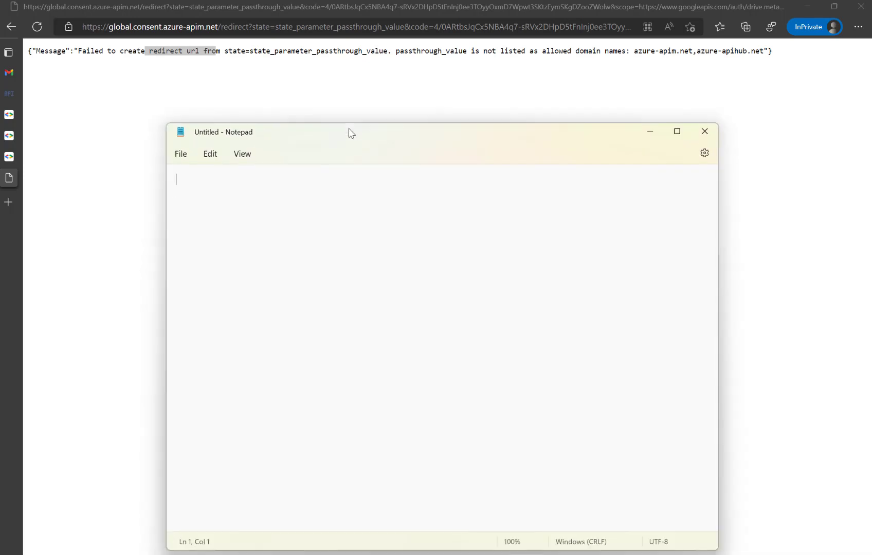
{"action": "type", "text": "https://global.consent.azure-apim.net/redirect?state=state_parameter_passthrough_value&code=4/0ARtbsJqCx5NBA4q7-sRVx2DHpD5tFnInj0ee3TOyyOxmD7Wpwt3SKtzEymSKgDZooZWolw&scope=https://www.googleapis.com/auth/drive.metadata.readonly"}
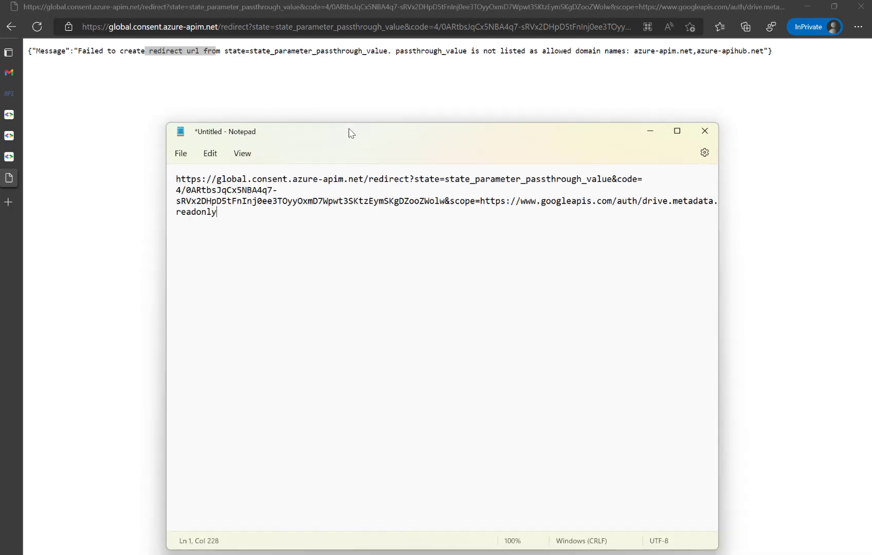
{"action": "double_click", "coordinate": [348, 132]}
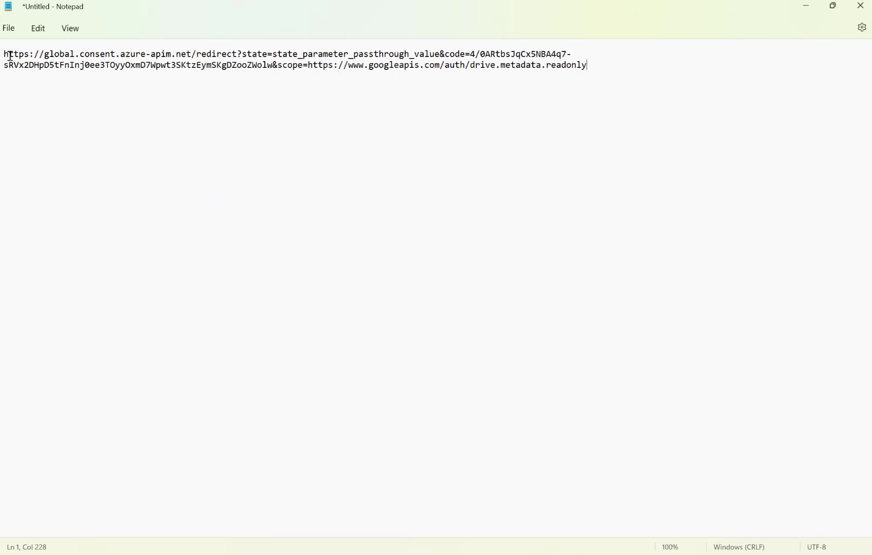
Select the authorization code value between code= and &scope in the pasted URL.
{"action": "left_click_drag", "start_coordinate": [6, 53], "coordinate": [238, 54]}
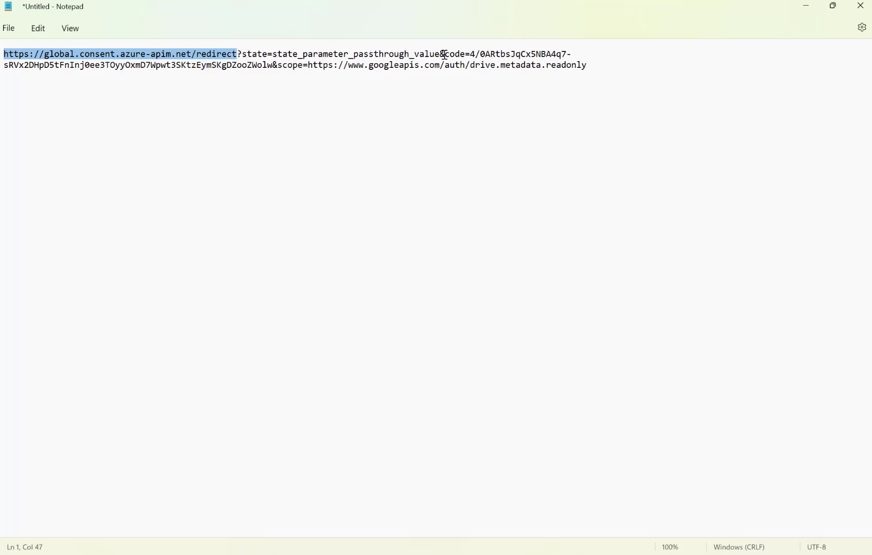
{"action": "left_click_drag", "start_coordinate": [441, 53], "coordinate": [231, 57]}
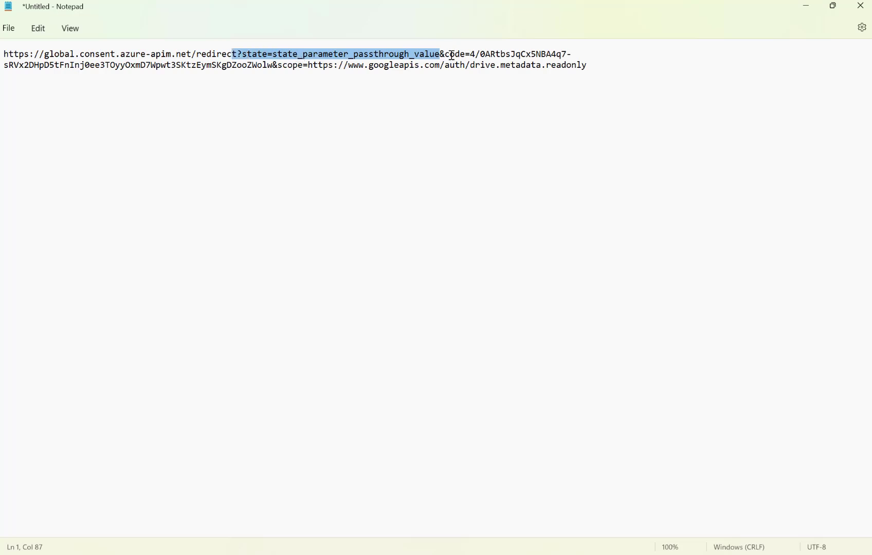
{"action": "left_click", "coordinate": [473, 54]}
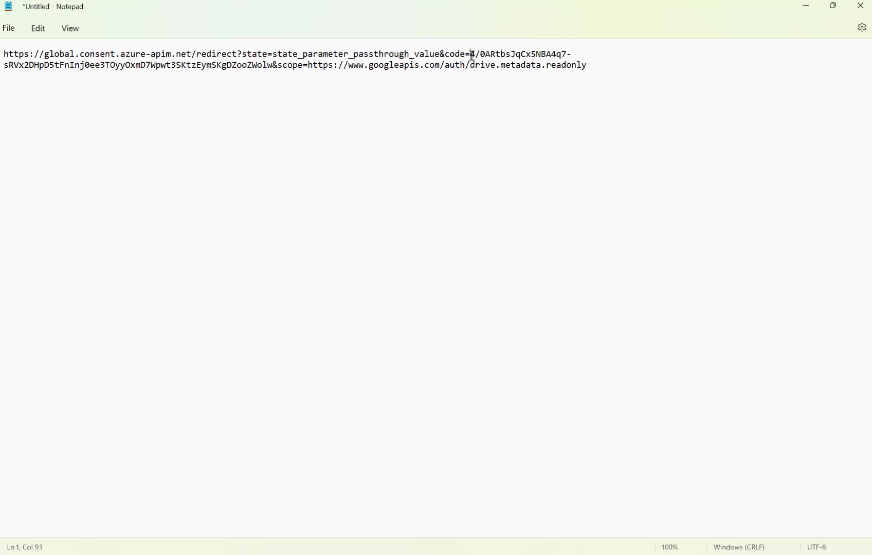
{"action": "left_click", "coordinate": [273, 66], "text": "shift"}
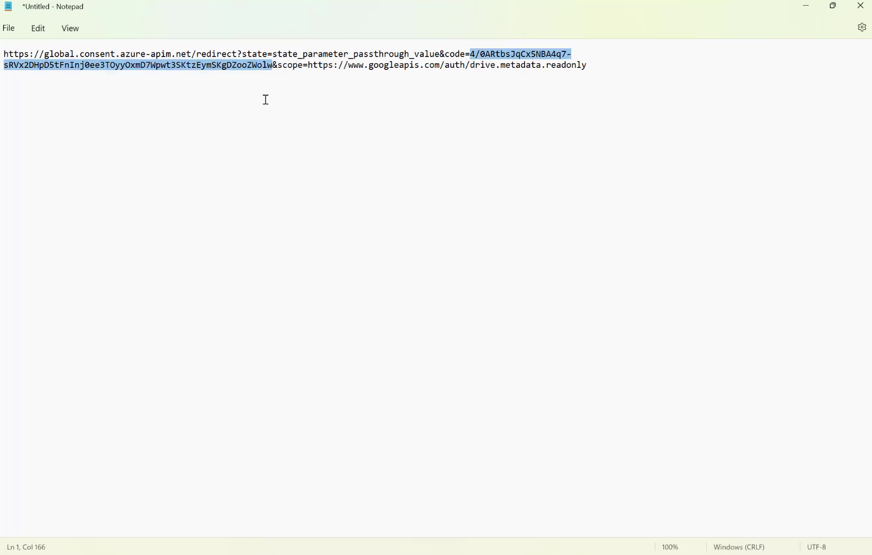
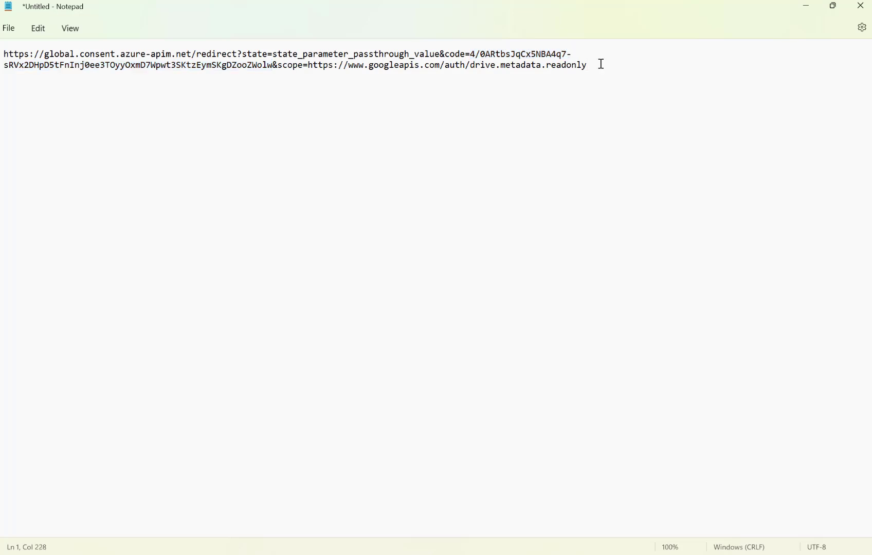
Type a 'Code' label on its own line below the redirect URL, followed by blank lines.
{"action": "key", "text": "Return"}
{"action": "key", "text": "Return"}
{"action": "key", "text": "Return"}
{"action": "type", "text": "Code"}
{"action": "key", "text": "Return"}
{"action": "key", "text": "Return"}
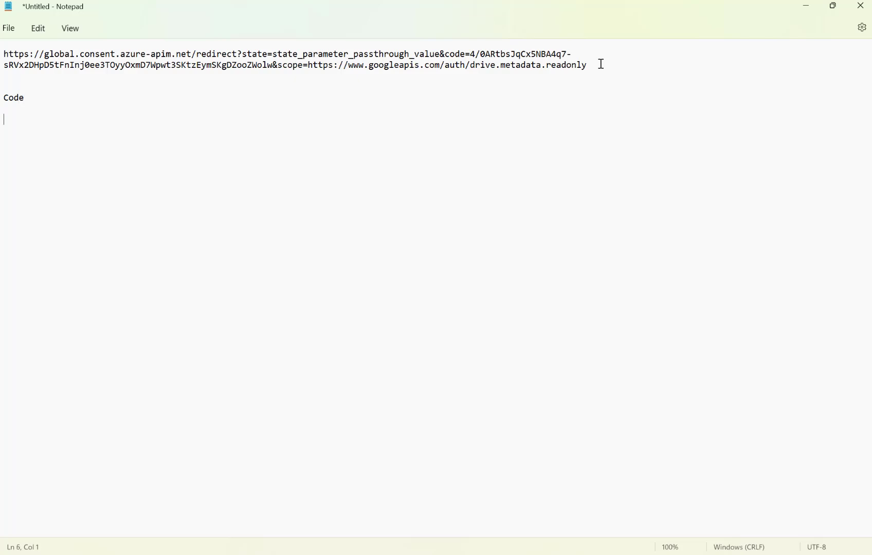